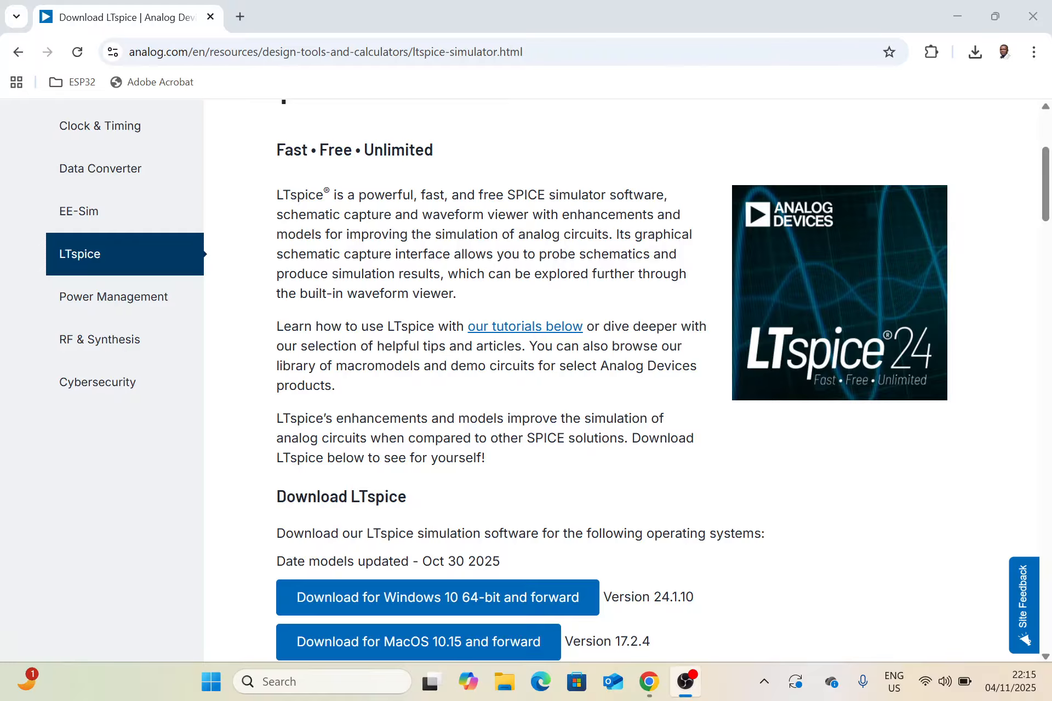
left_click_drag(507, 195, 545, 195)
left_click(545, 196)
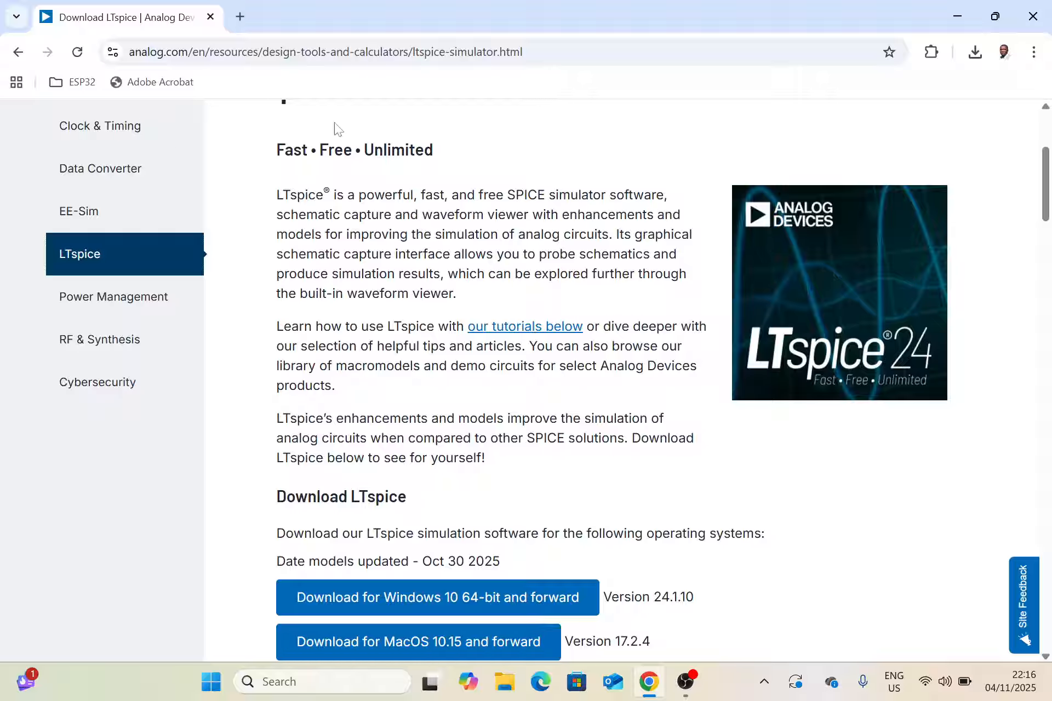
Search Google for "ltspice analog" in a new browser tab and locate the Analog Devices Download LTspice result.
left_click(240, 16)
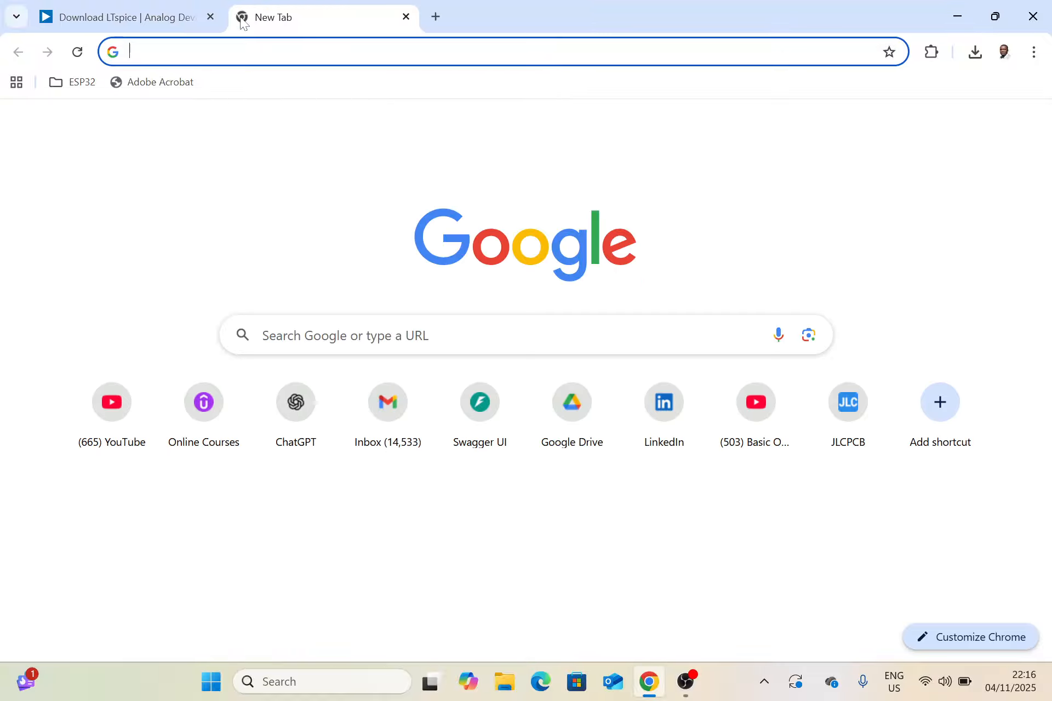
type("lt")
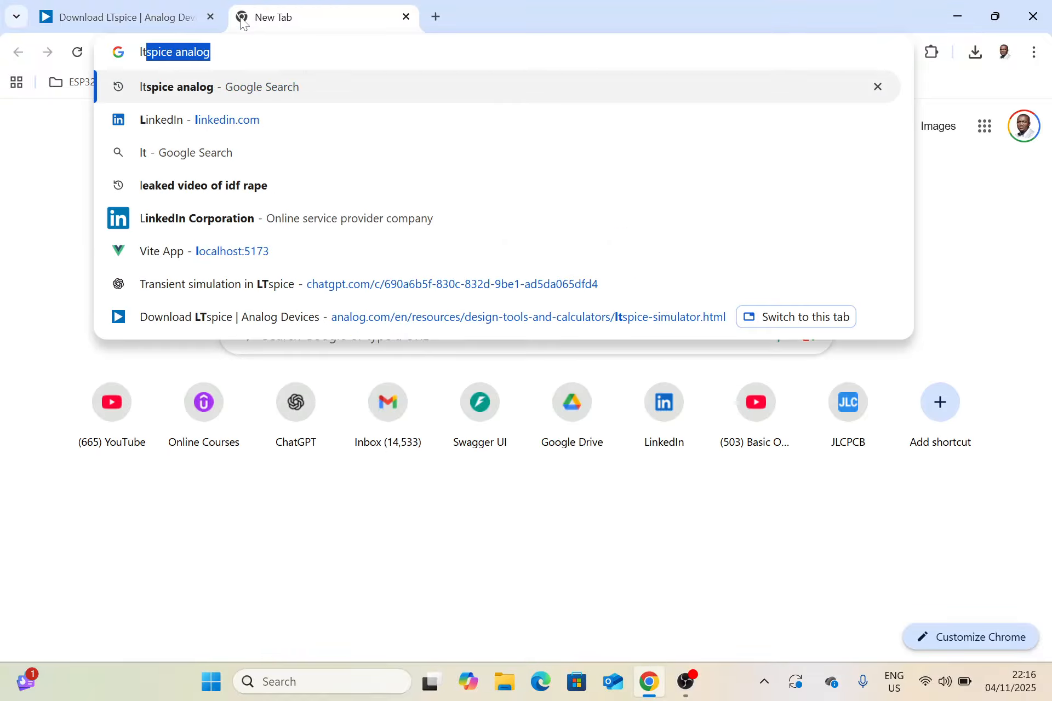
type("spice analog")
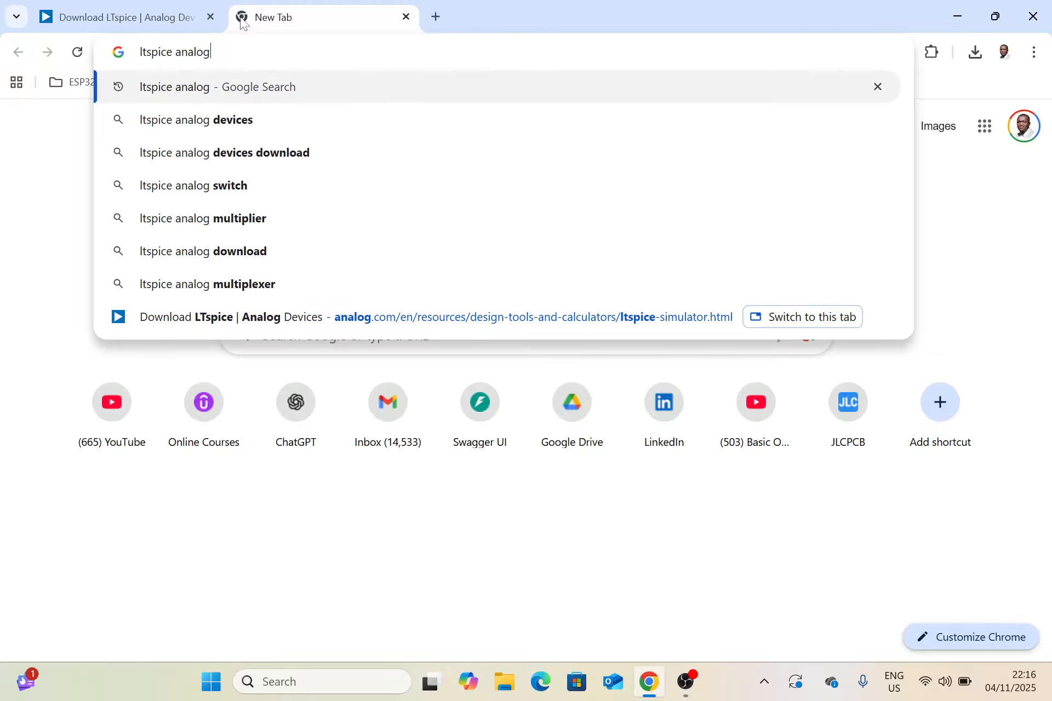
key("Return")
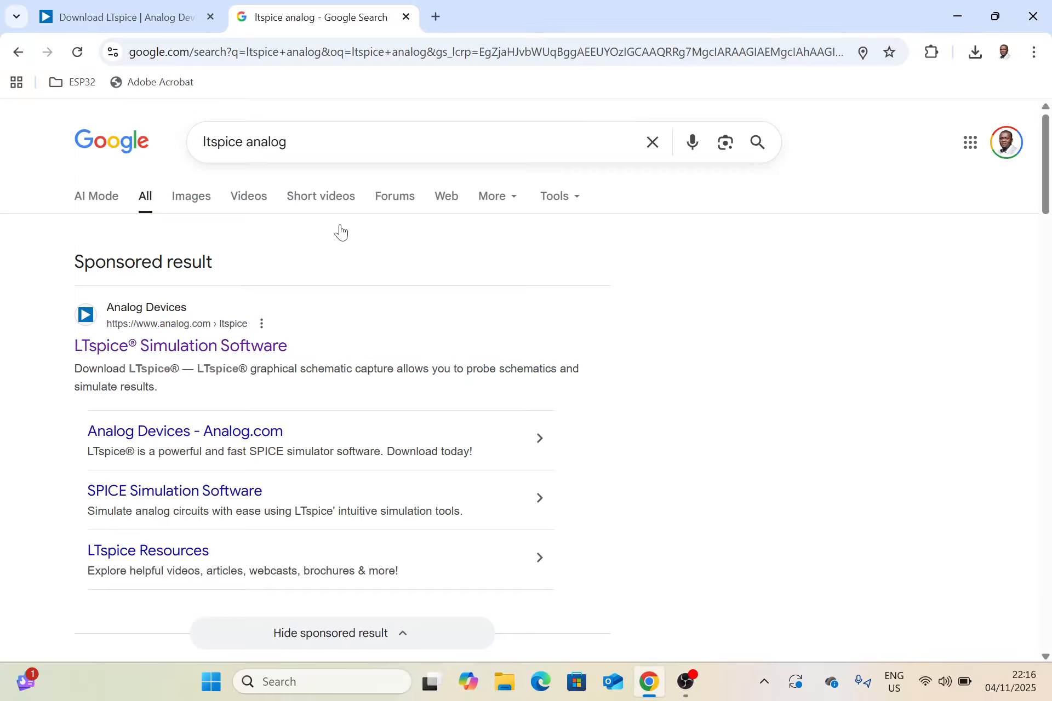
scroll(426, 314, "down", 1)
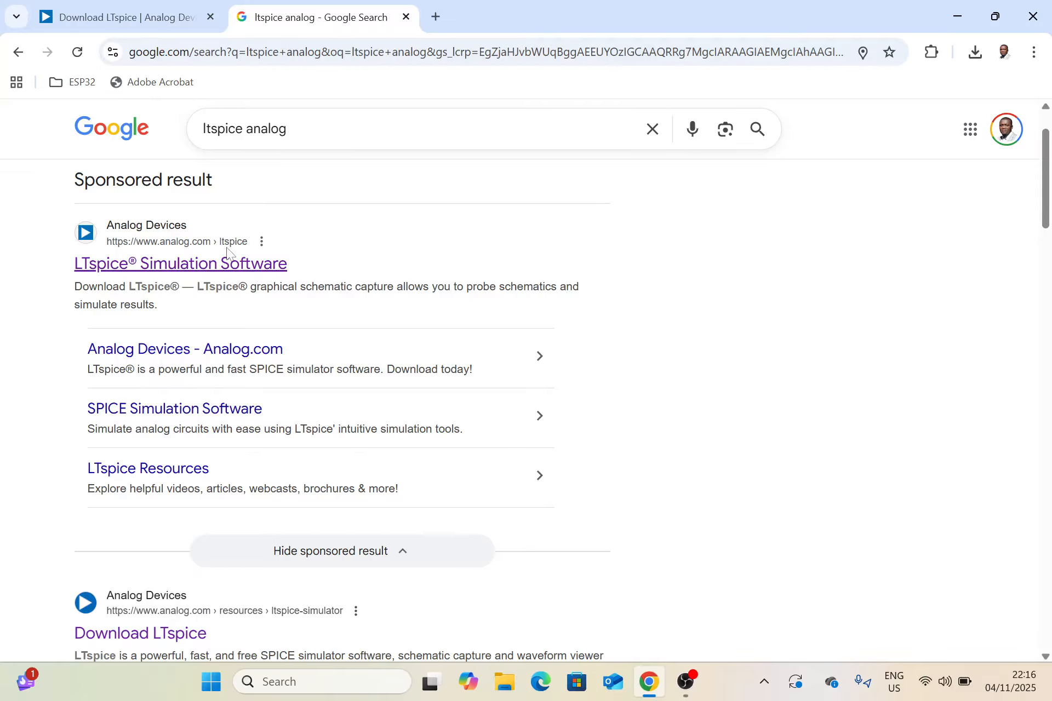
scroll(347, 285, "down", 1)
scroll(348, 285, "down", 2)
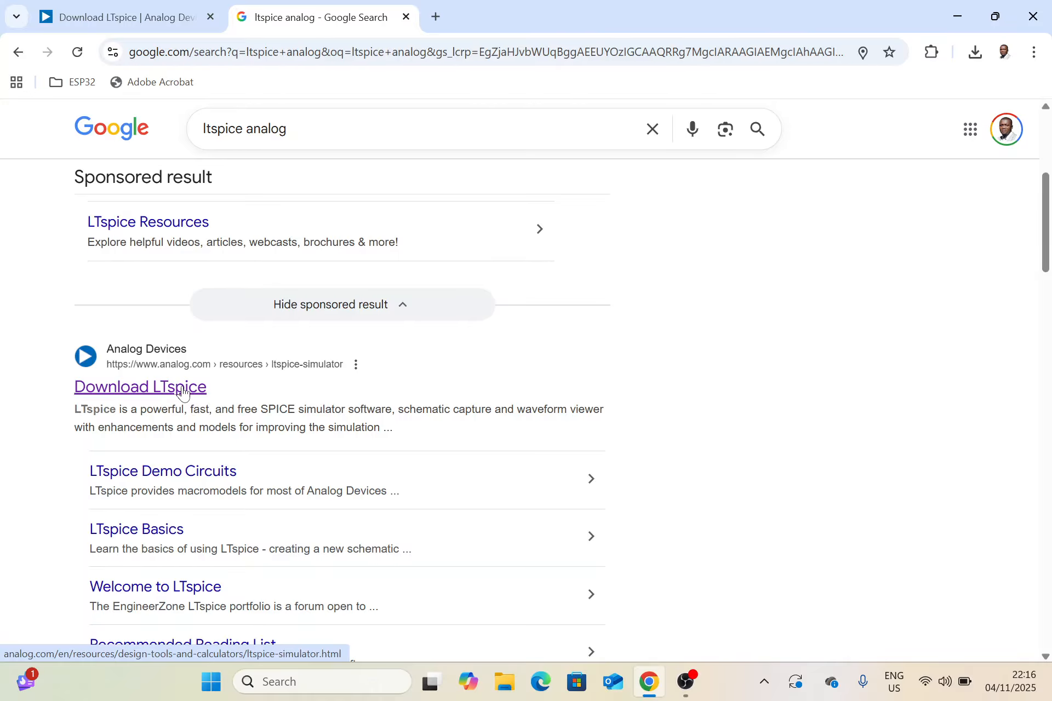
Return to the already open Analog Devices LTspice page and review the download options for each operating system.
left_click(157, 17)
scroll(473, 341, "down", 3)
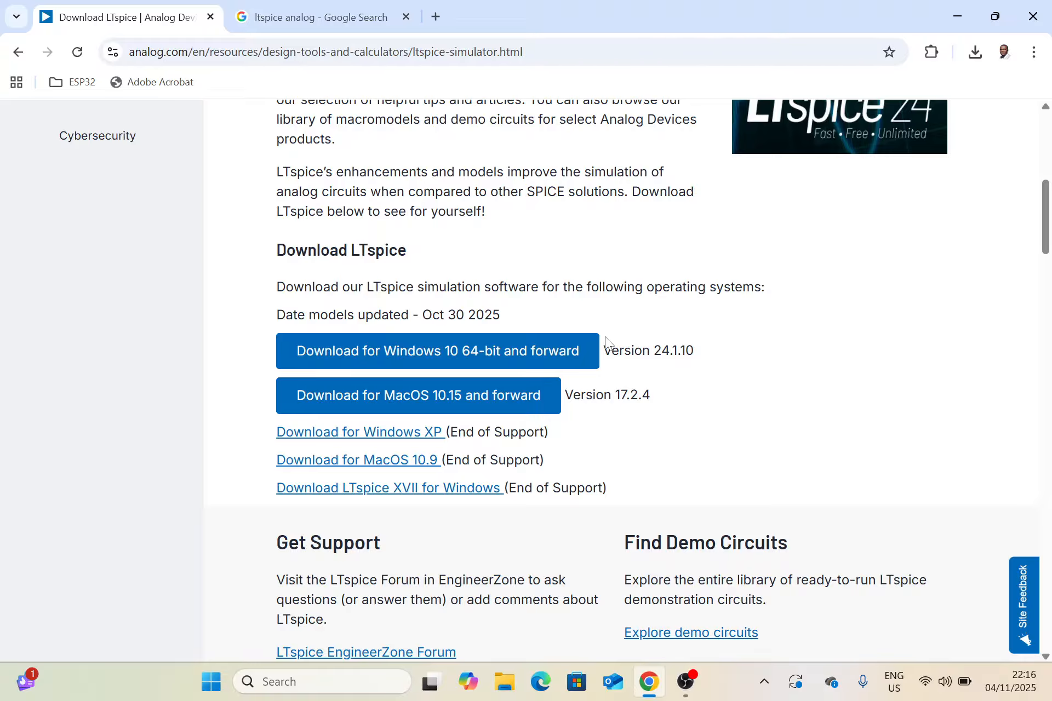
scroll(604, 345, "up", 6)
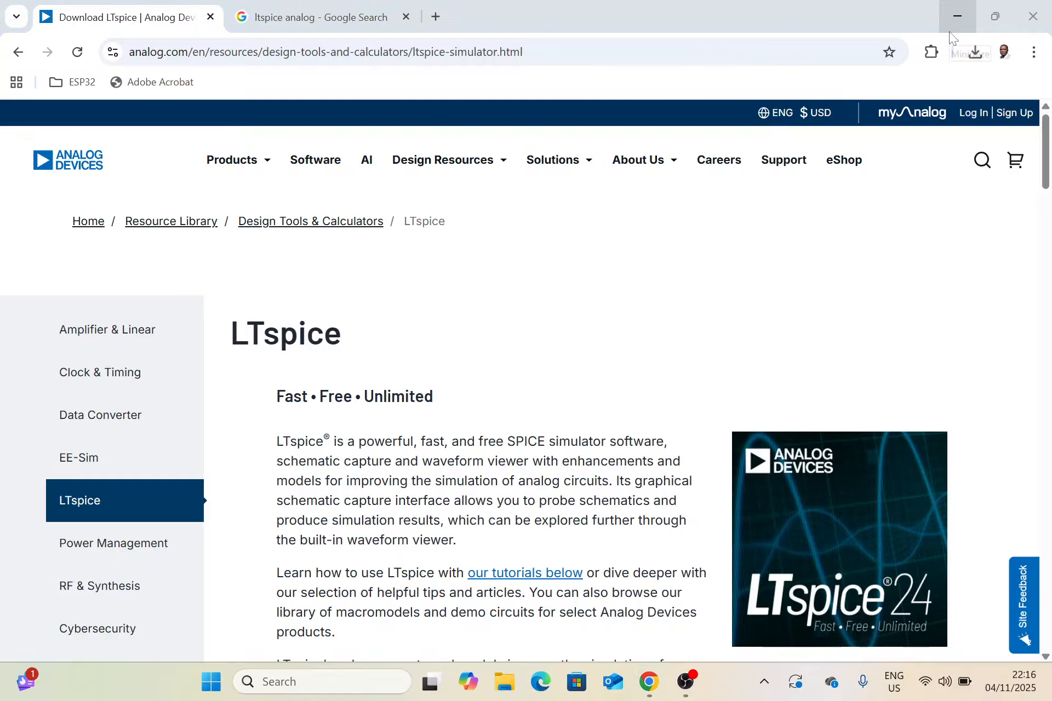
Launch the installed LTspice application from Windows and start a new blank schematic.
key("super")
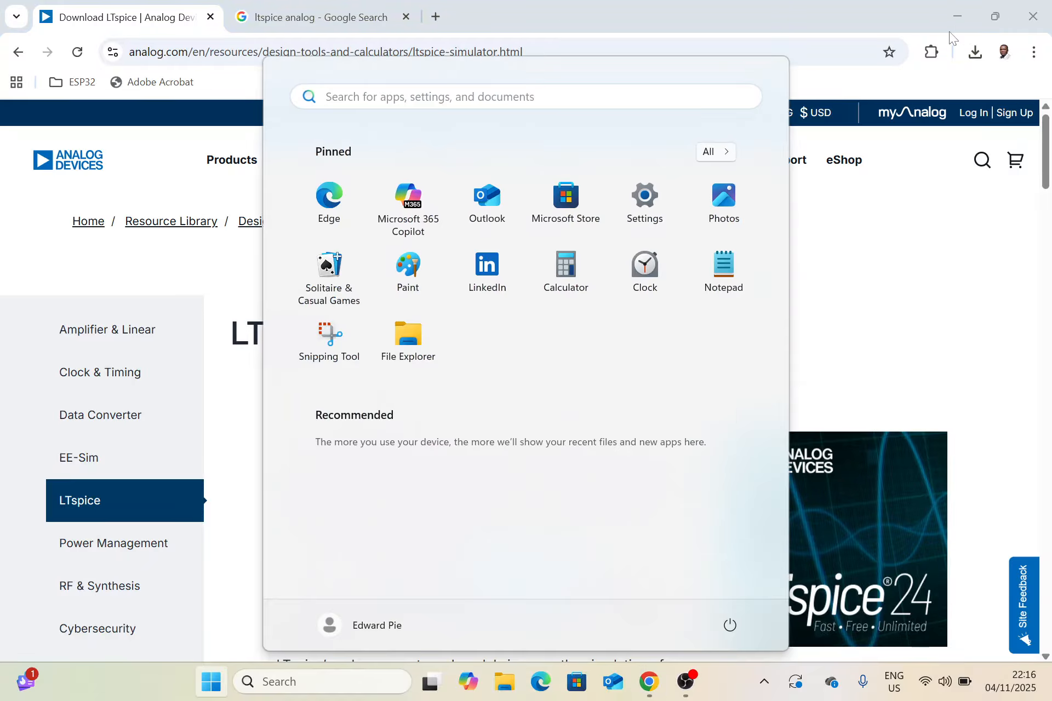
type("ltspice")
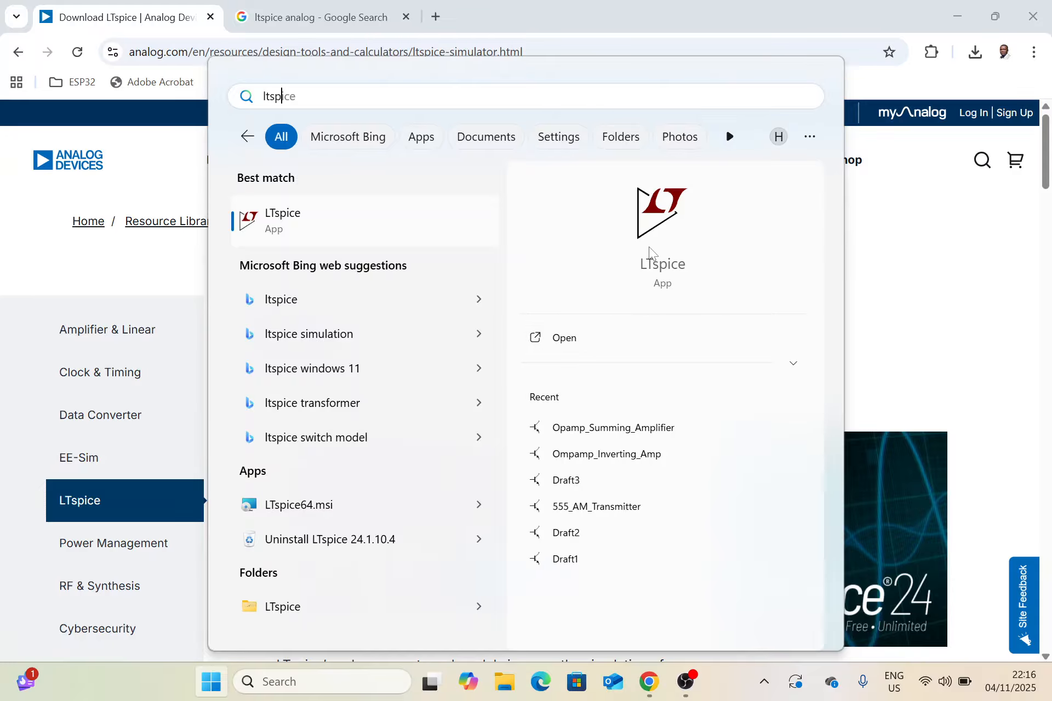
left_click(668, 339)
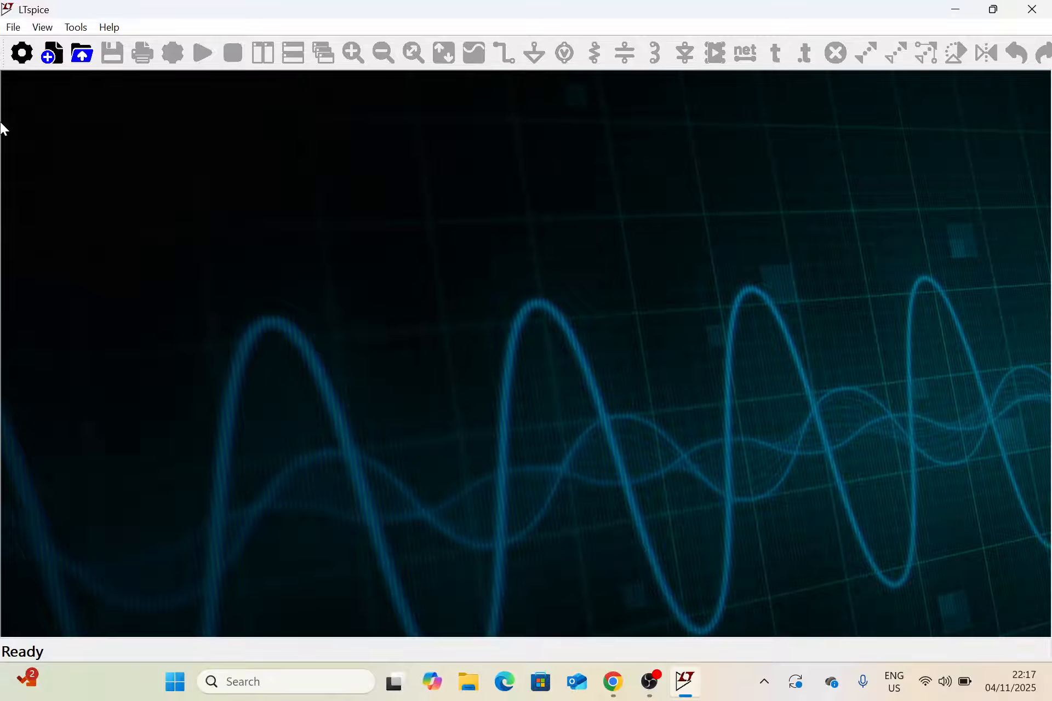
left_click(58, 51)
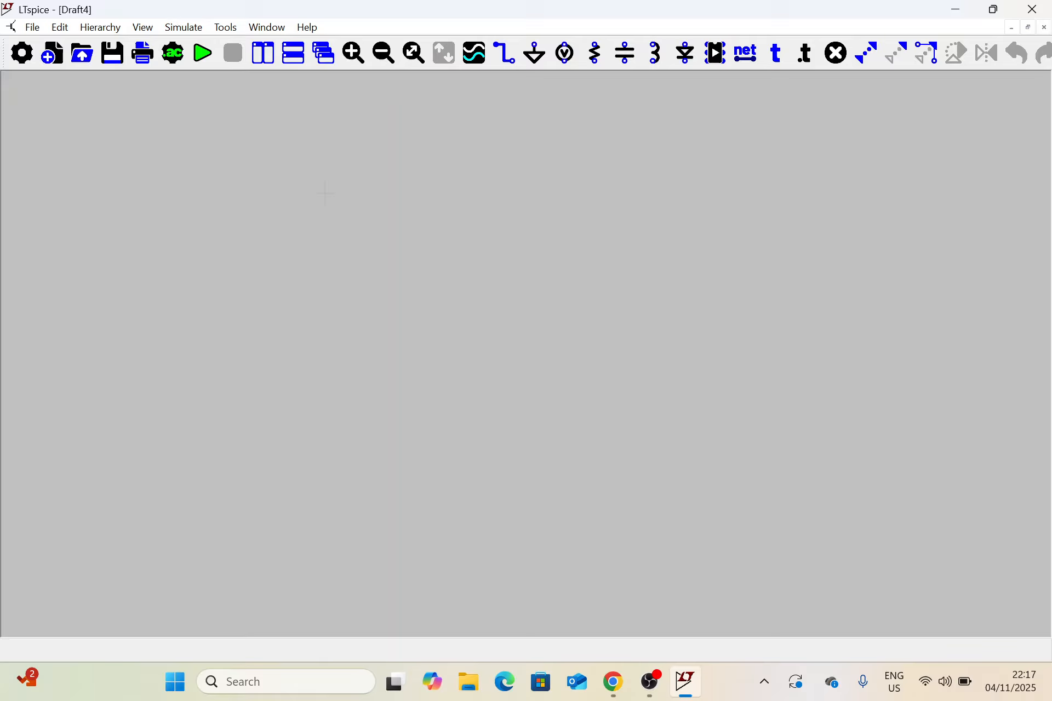
key("XF86MonBrightnessDown")
key("XF86MonBrightnessUp")
key("XF86MonBrightnessUp")
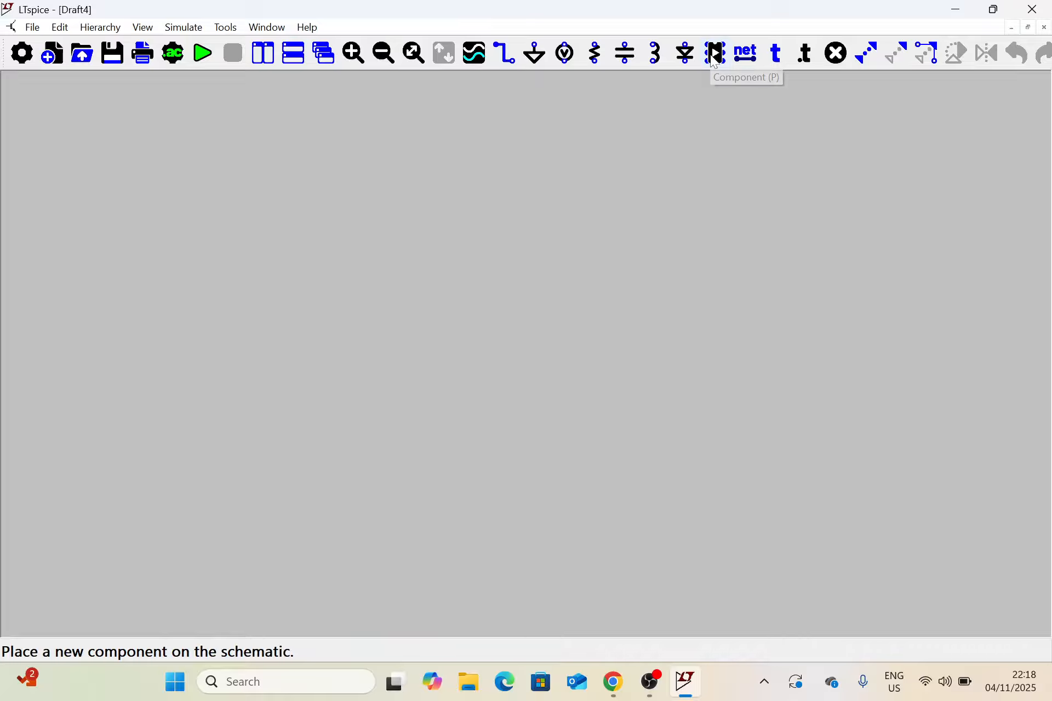
Open the component library dialog to view the available categories and parts, and close it without placing anything.
left_click(715, 58)
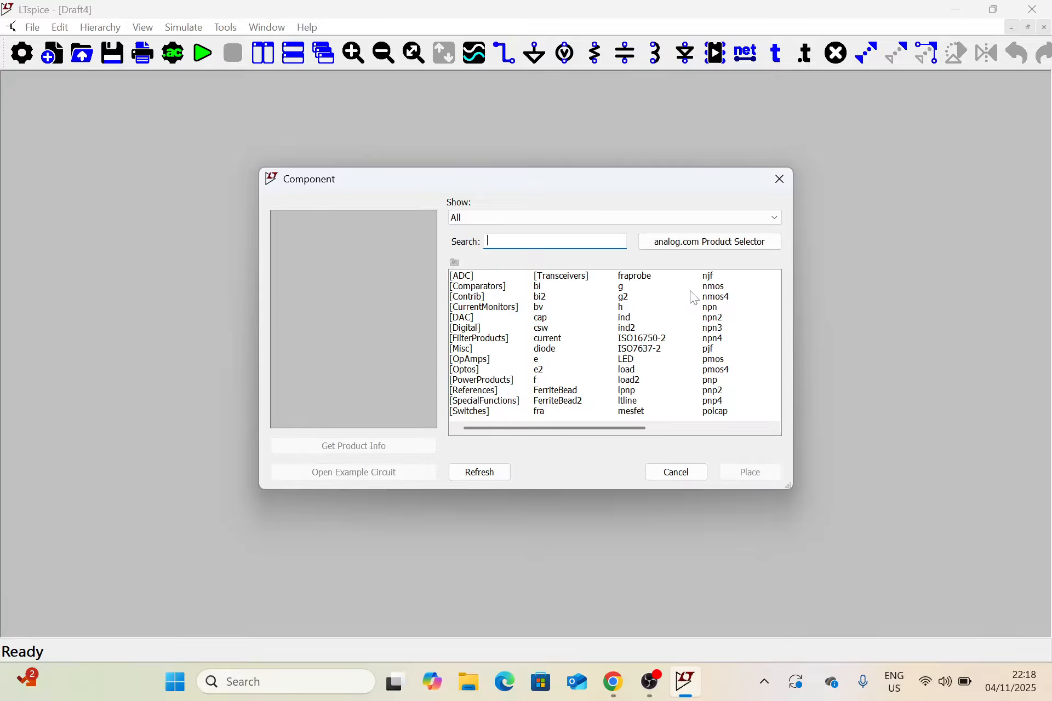
left_click(781, 188)
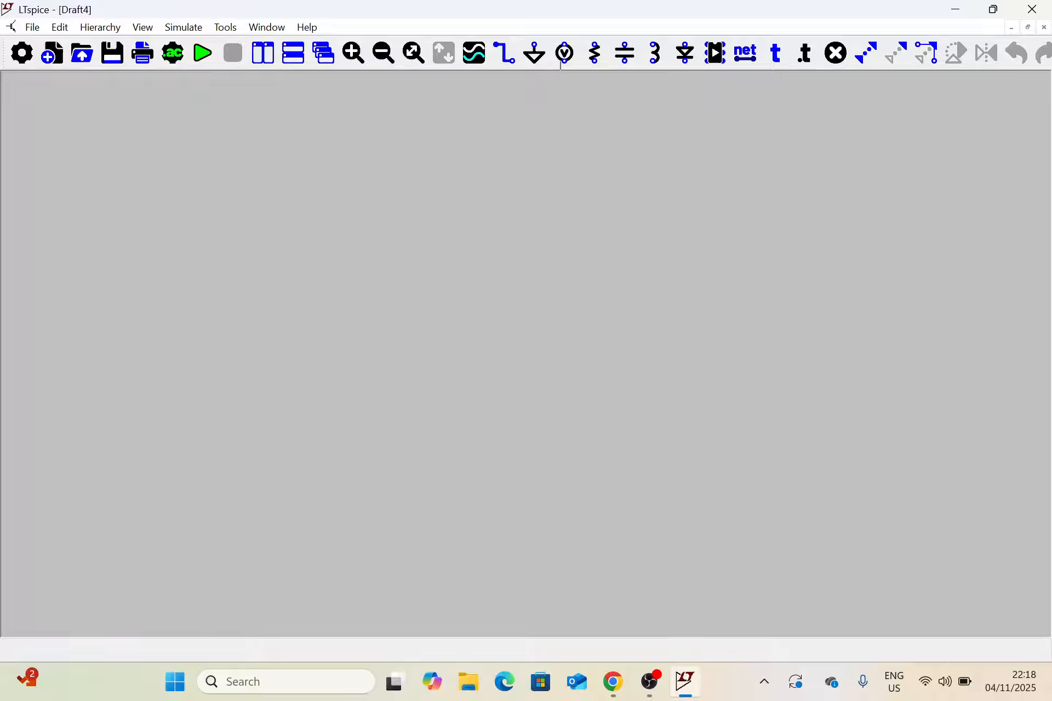
Place a single voltage source, upright with its positive terminal up, left of the middle of the schematic and end the placement.
left_click(566, 53)
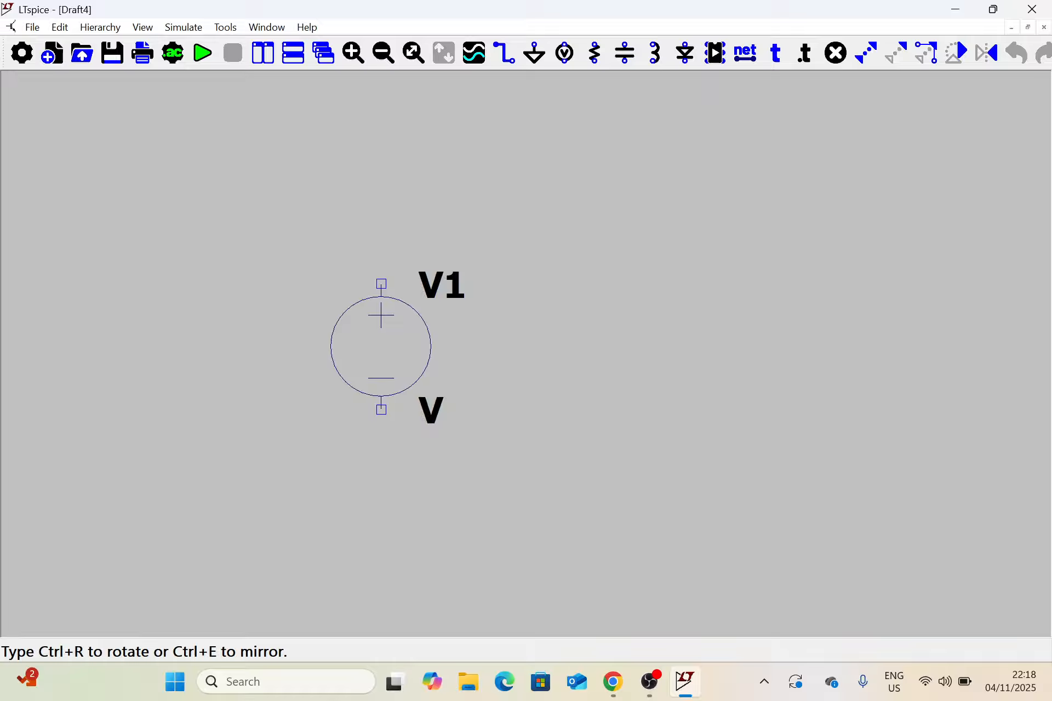
scroll(382, 347, "down", 1)
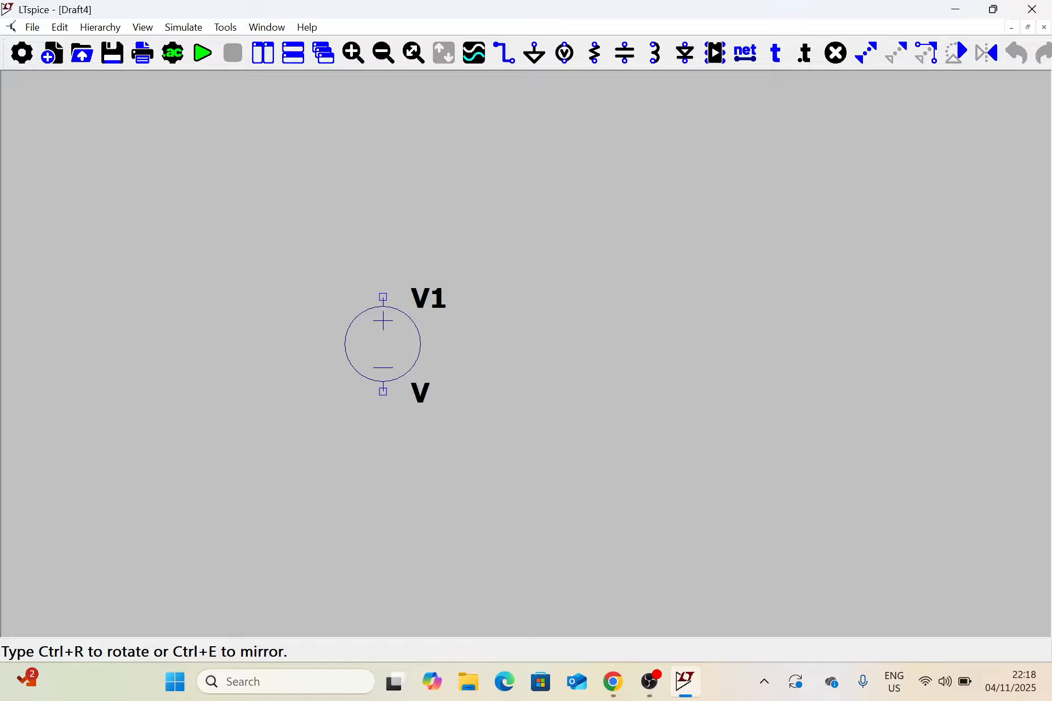
scroll(385, 338, "down", 2)
scroll(385, 338, "up", 4)
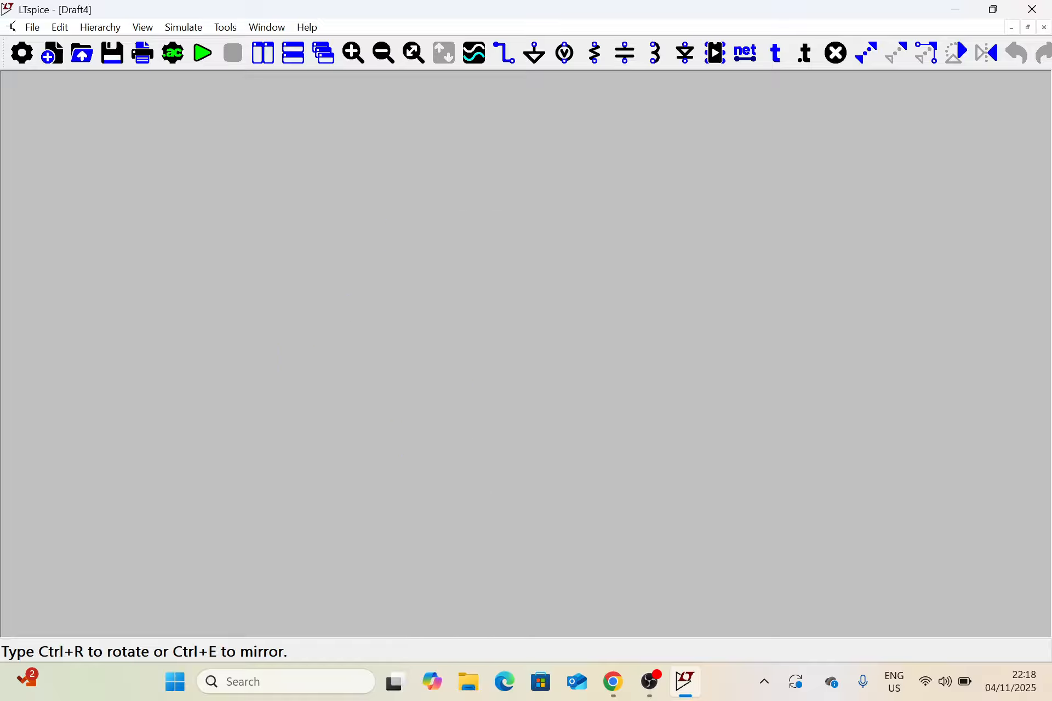
scroll(385, 339, "down", 1)
scroll(385, 340, "up", 1)
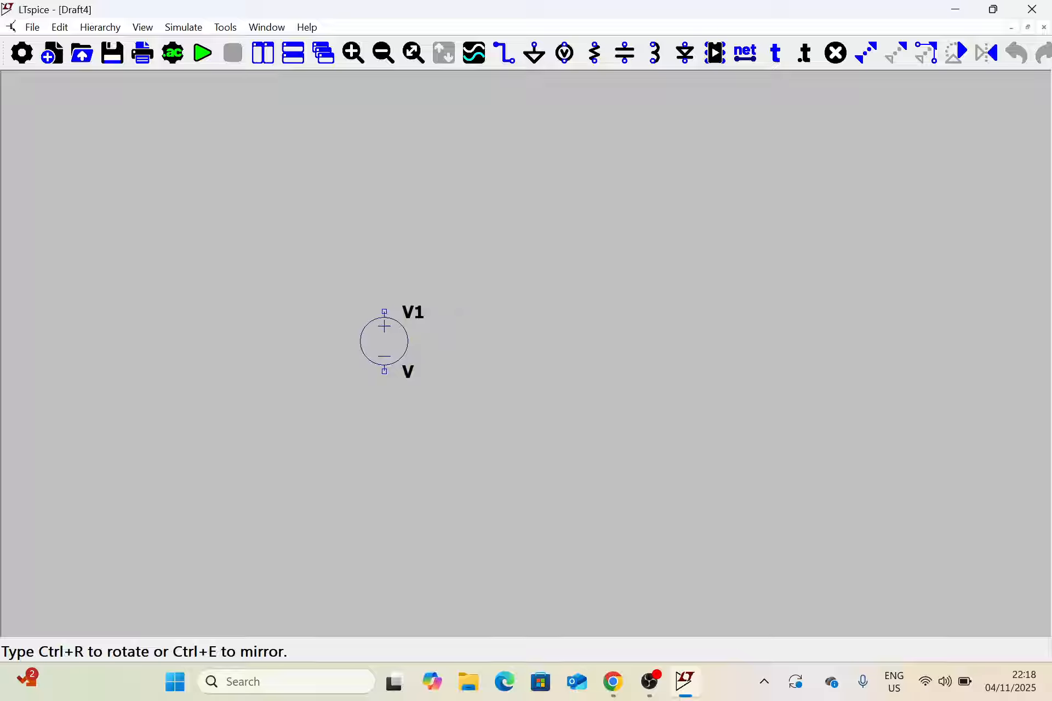
scroll(383, 342, "up", 1)
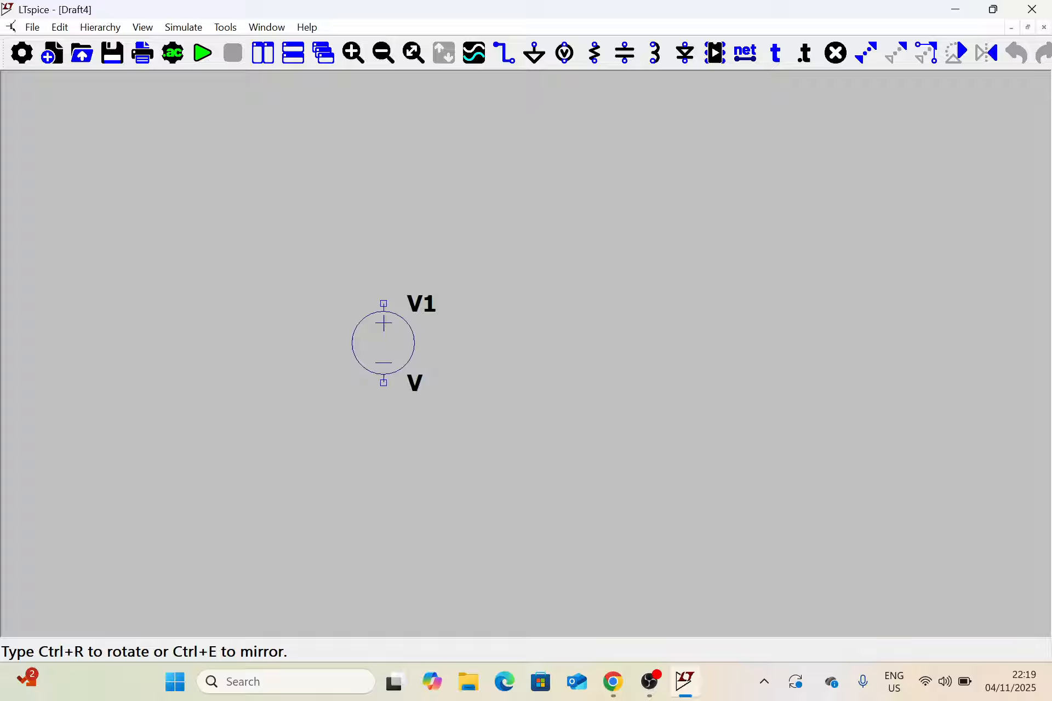
scroll(383, 343, "up", 1)
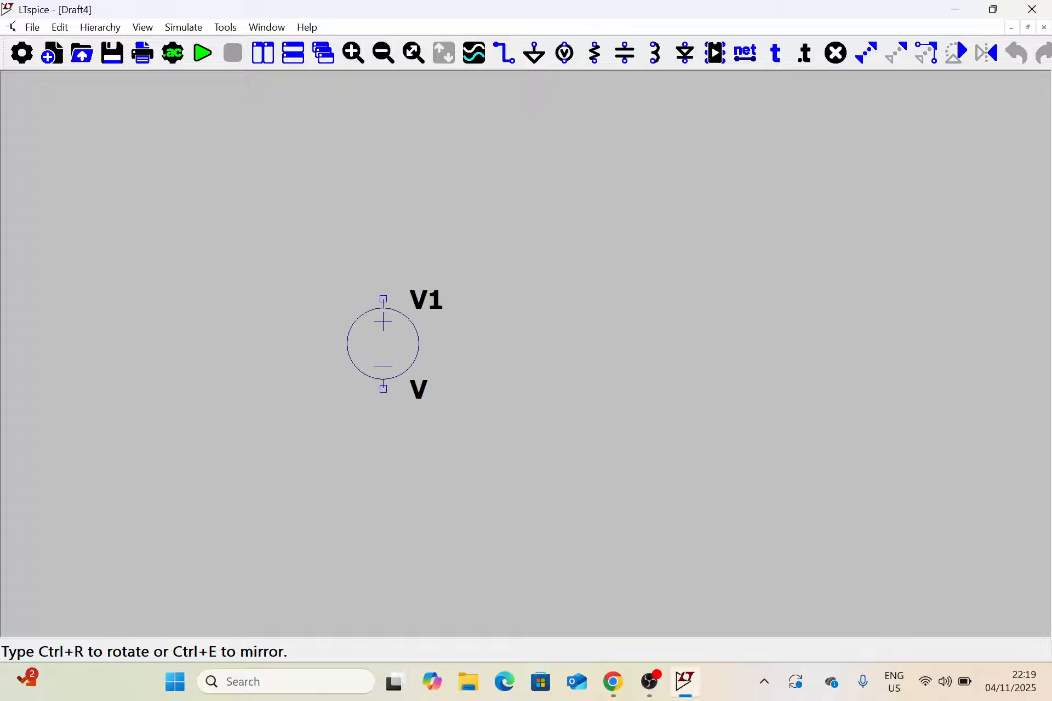
scroll(386, 336, "up", 1)
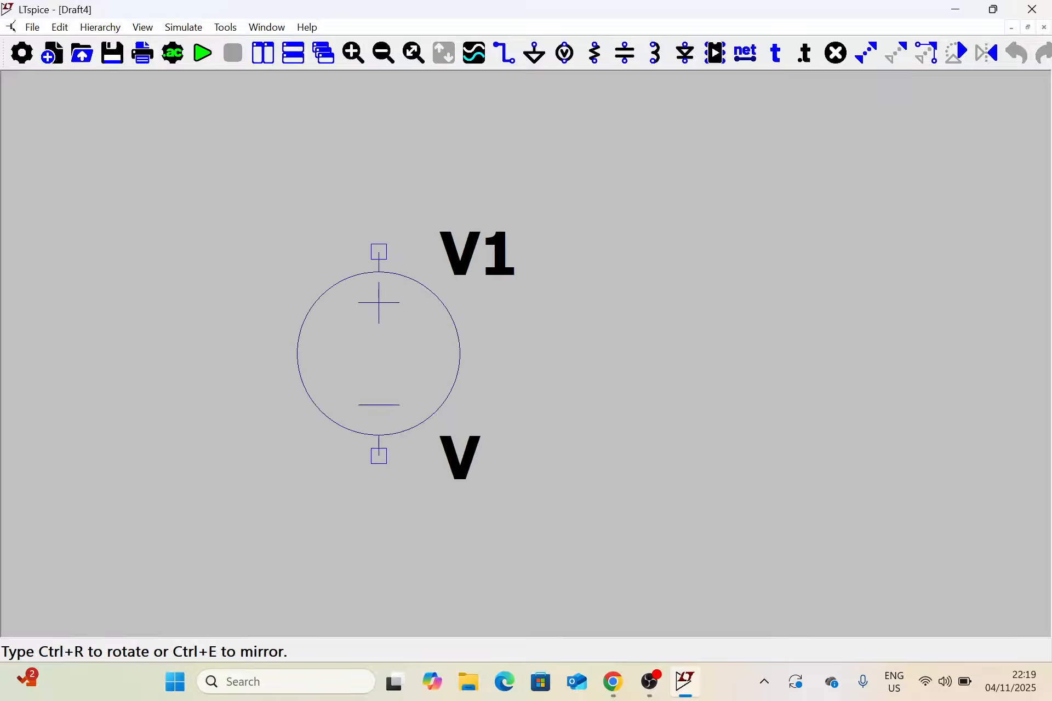
scroll(384, 340, "down", 3)
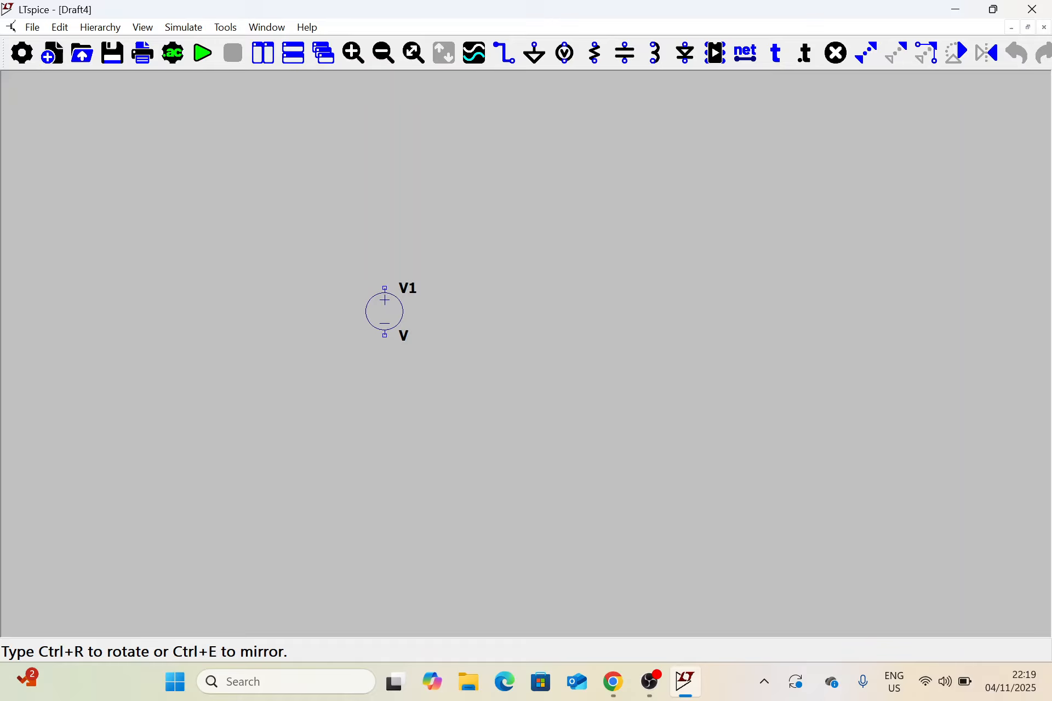
scroll(385, 312, "up", 2)
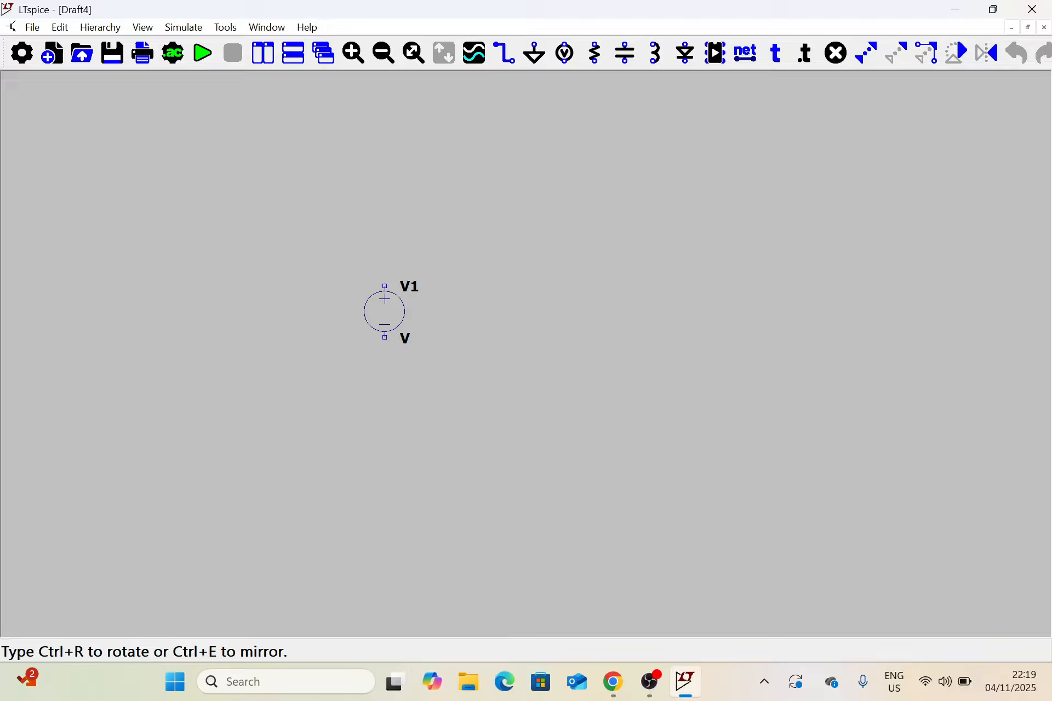
scroll(385, 312, "up", 1)
left_click(385, 312)
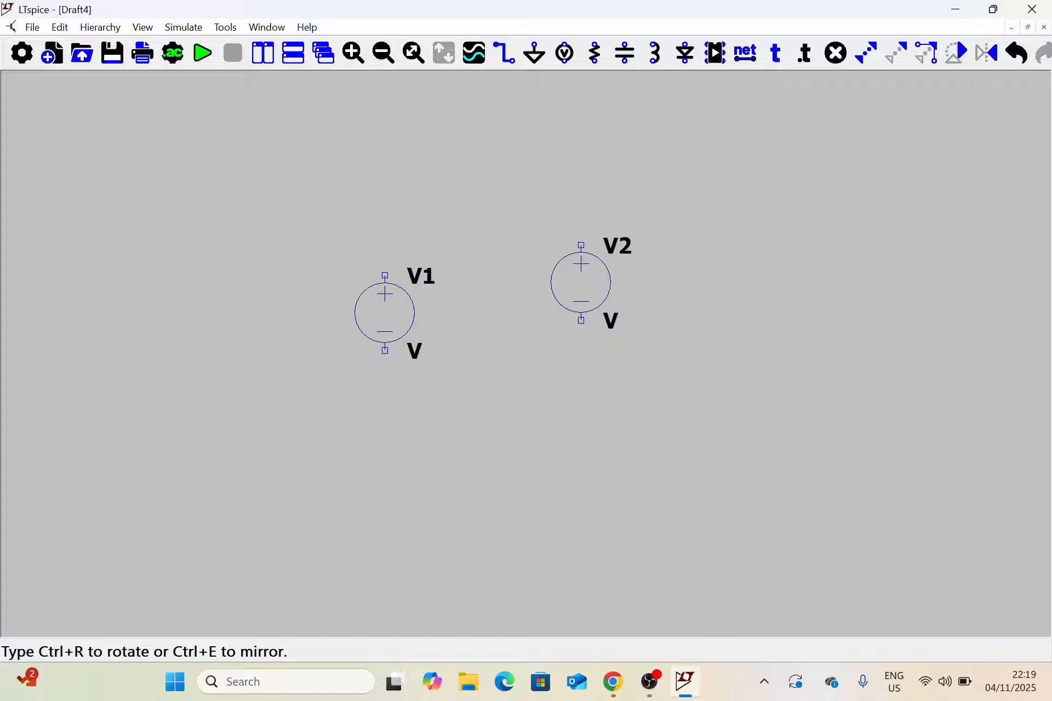
key("Escape")
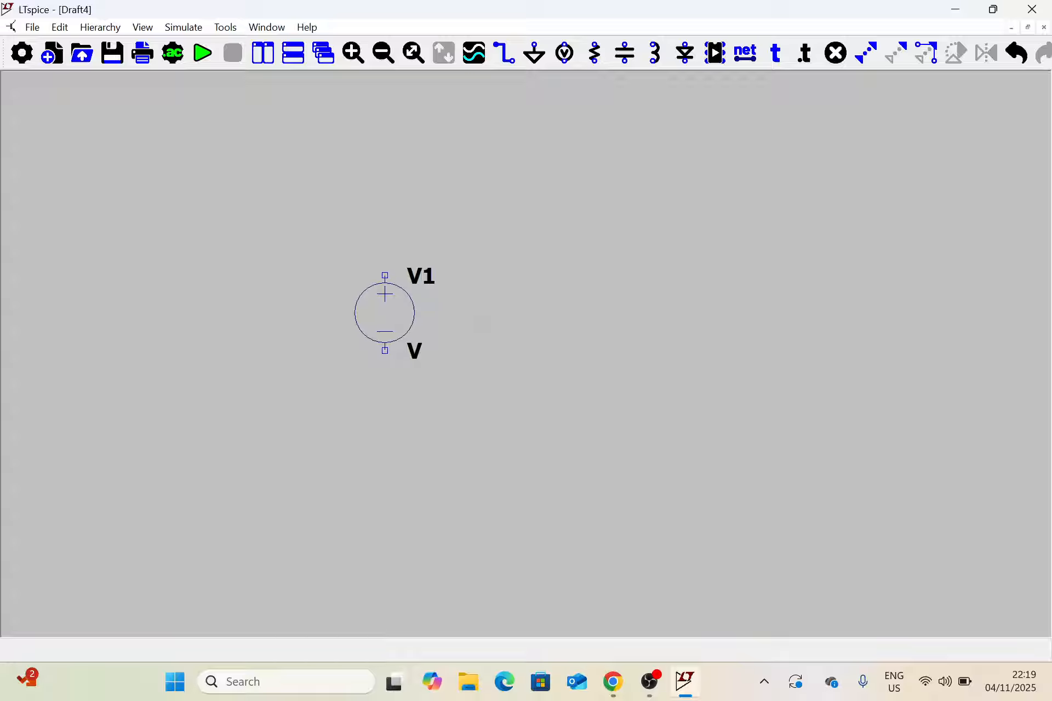
Move voltage source V1 a short distance down and to the left on the schematic.
mouse_move(578, 310)
left_mouse_down()
mouse_move(655, 307)
mouse_move(597, 317)
mouse_move(514, 305)
mouse_move(631, 332)
mouse_move(598, 278)
mouse_move(584, 347)
mouse_move(636, 291)
mouse_move(545, 288)
mouse_move(584, 321)
left_mouse_up()
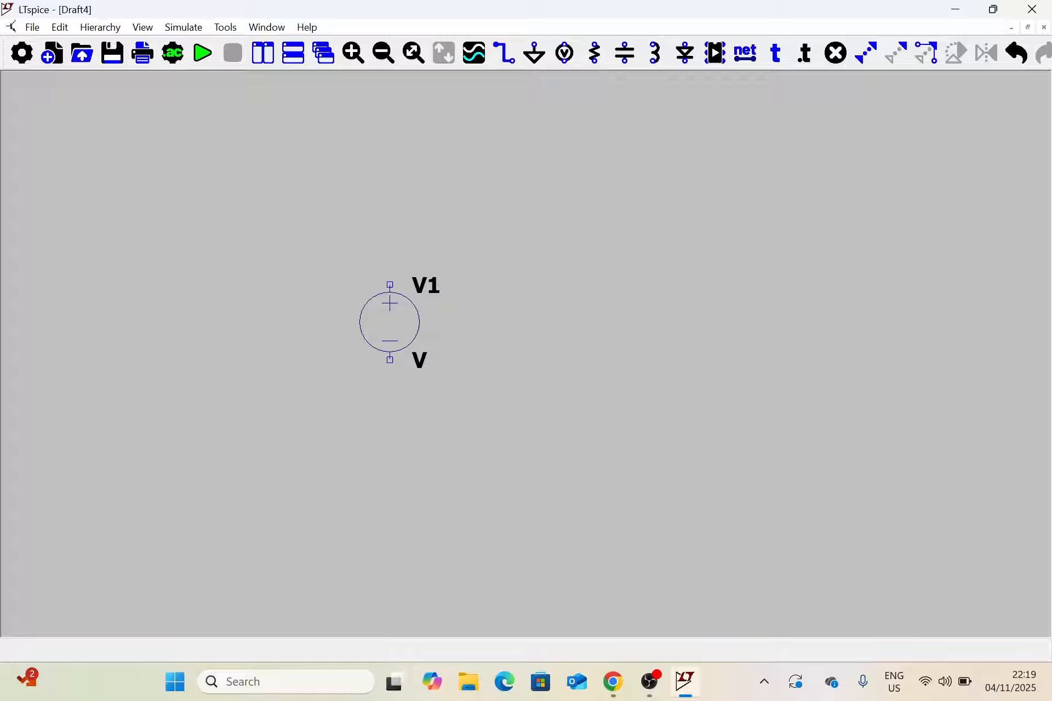
mouse_move(390, 323)
left_mouse_down()
mouse_move(454, 362)
mouse_move(354, 307)
mouse_move(381, 303)
mouse_move(392, 351)
mouse_move(388, 311)
left_mouse_up()
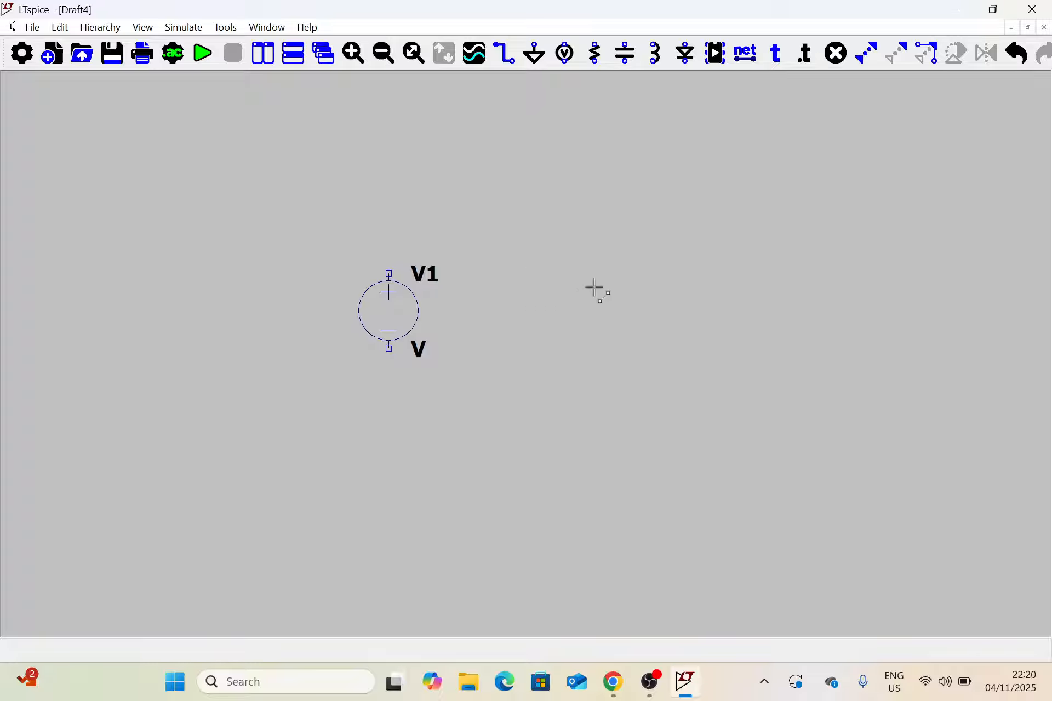
key("F7")
left_click(395, 314)
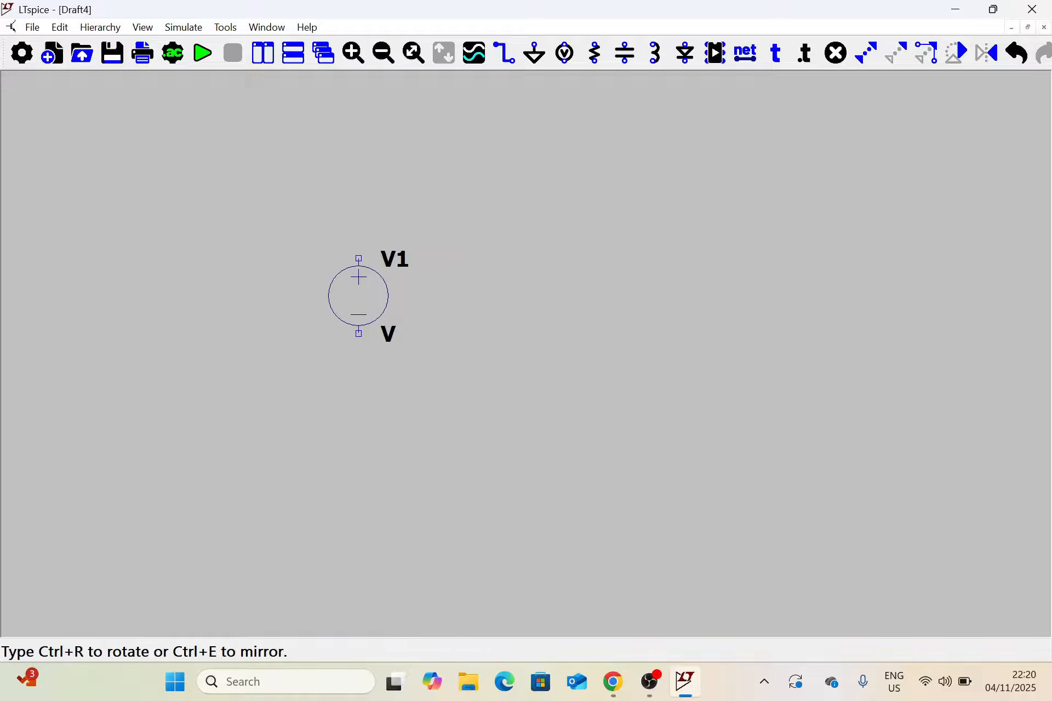
left_click(372, 332)
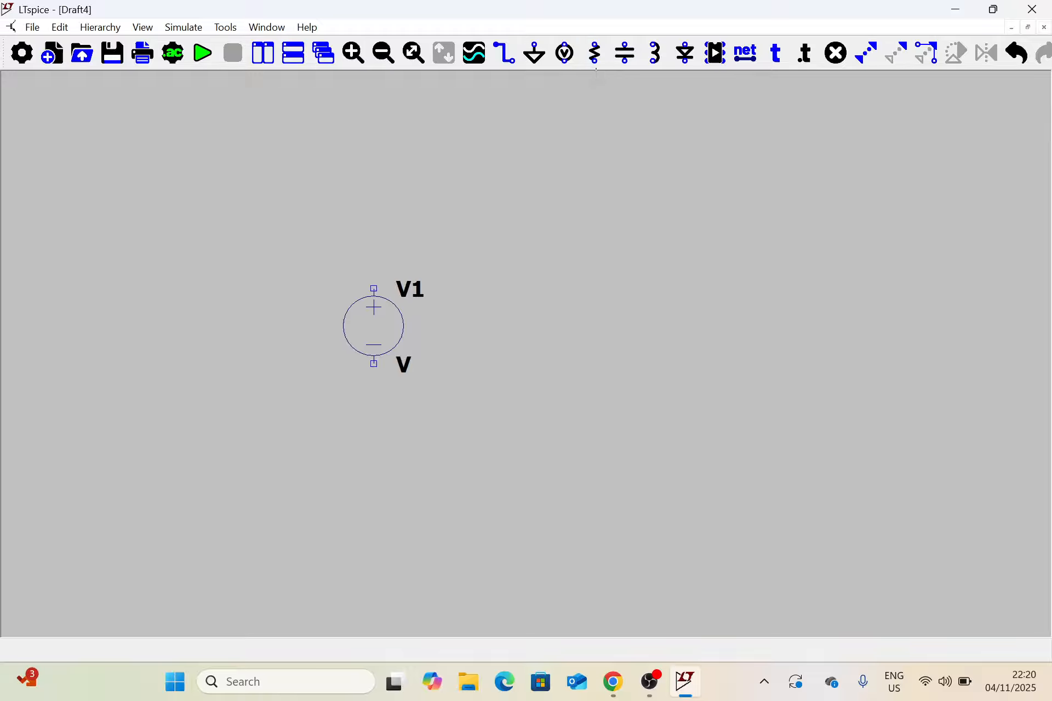
Place one resistor, rotated to horizontal, above and to the right of voltage source V1 and end the placement.
left_click(594, 55)
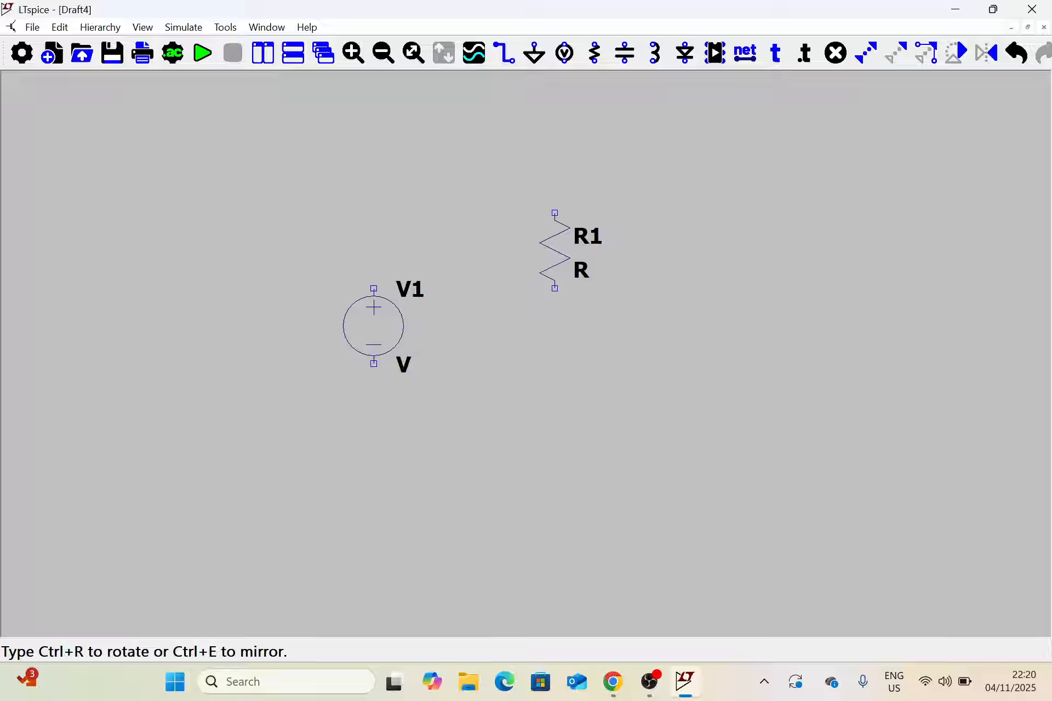
key("ctrl+r")
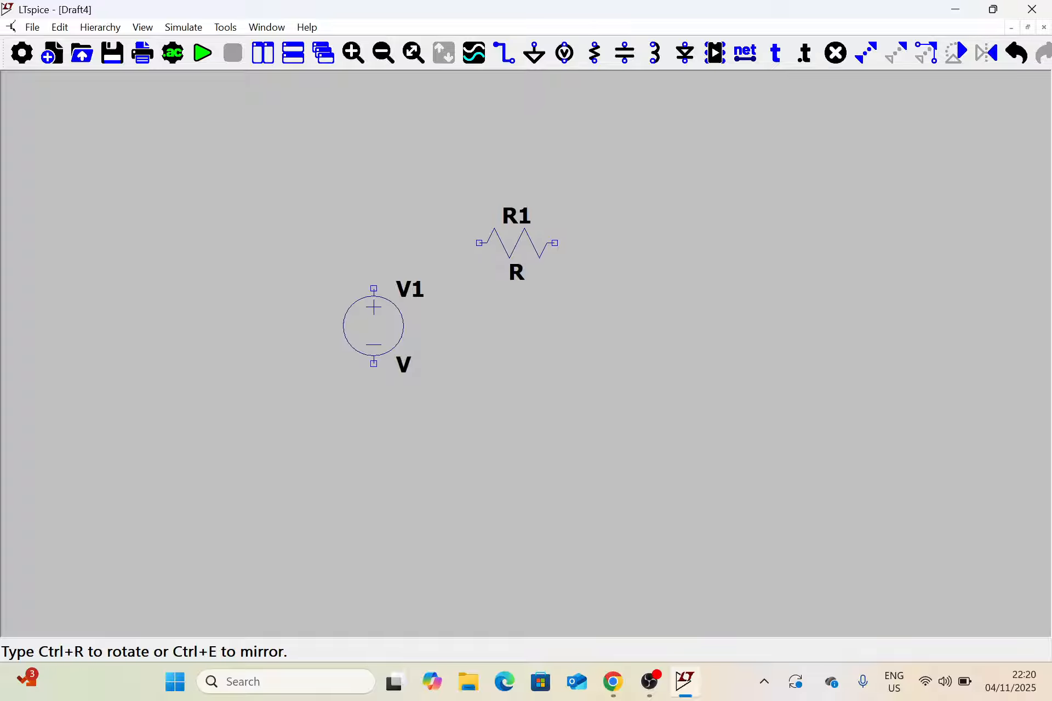
left_click(517, 243)
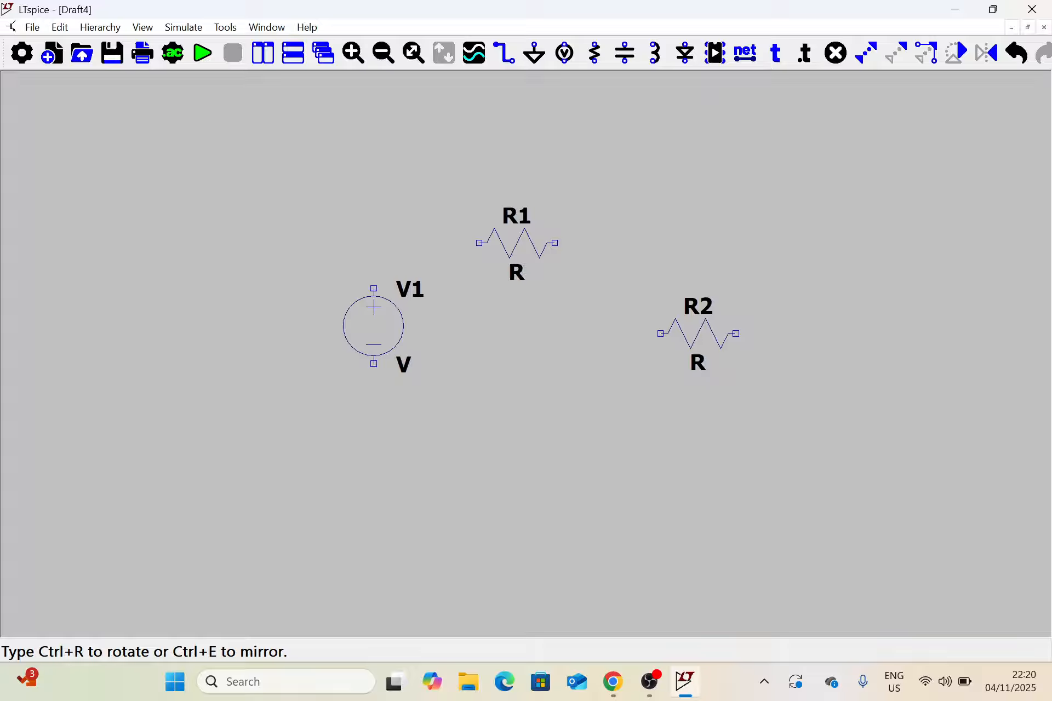
key("Escape")
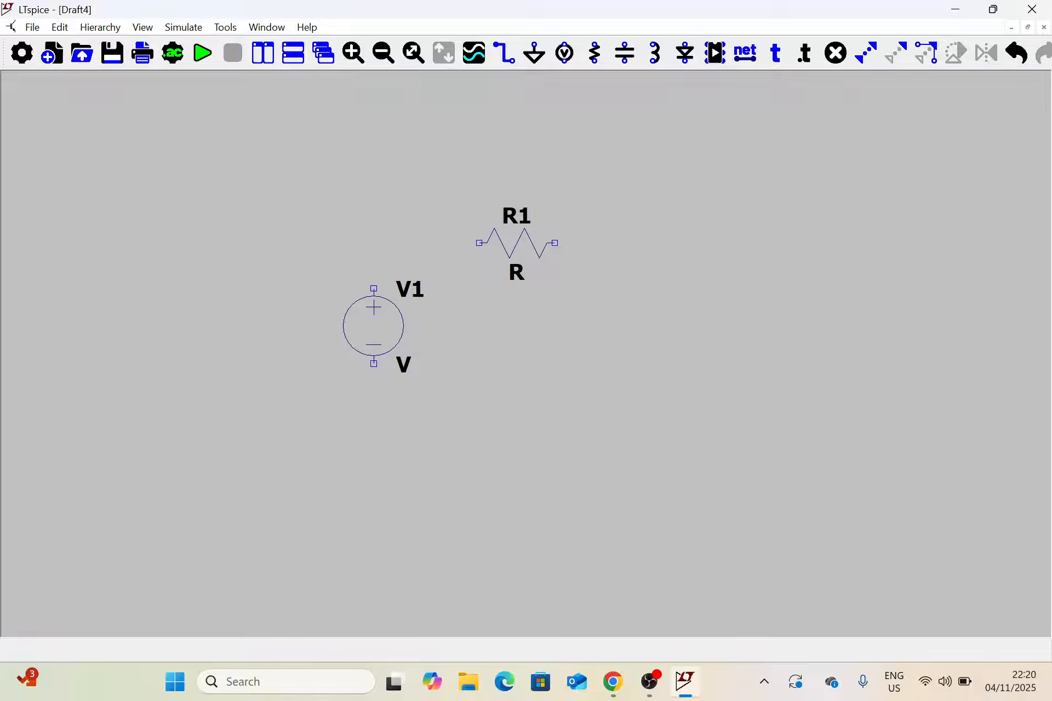
Wire V1's positive terminal through R1 and around back to V1's negative terminal, forming a closed rectangular loop, and end wiring.
left_click(504, 53)
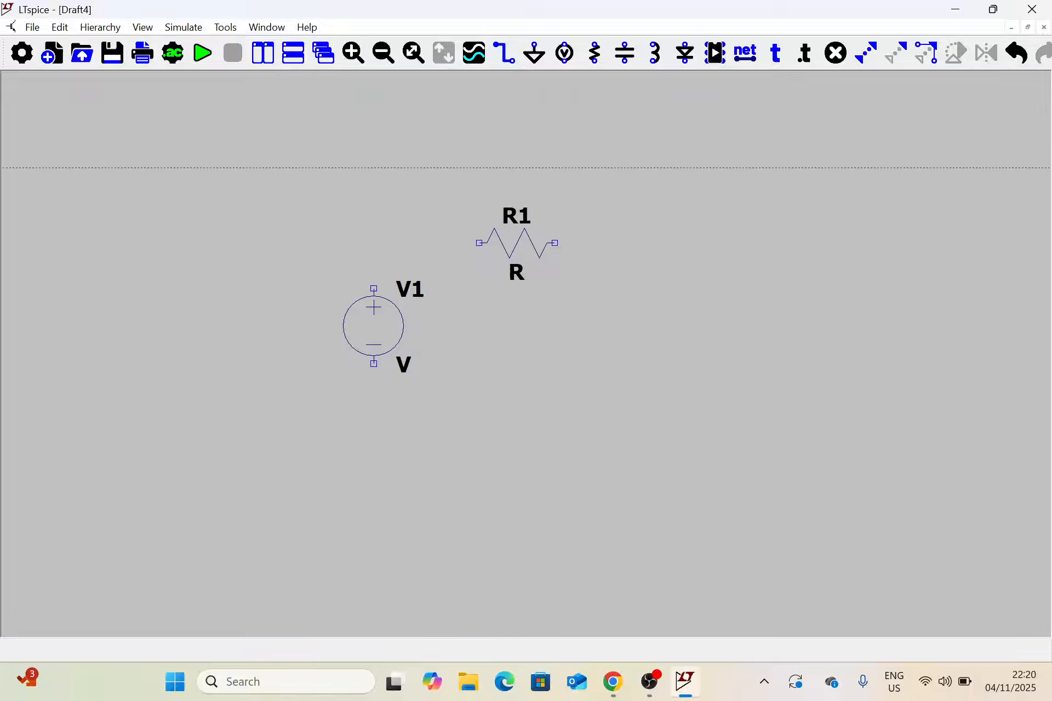
left_click(506, 53)
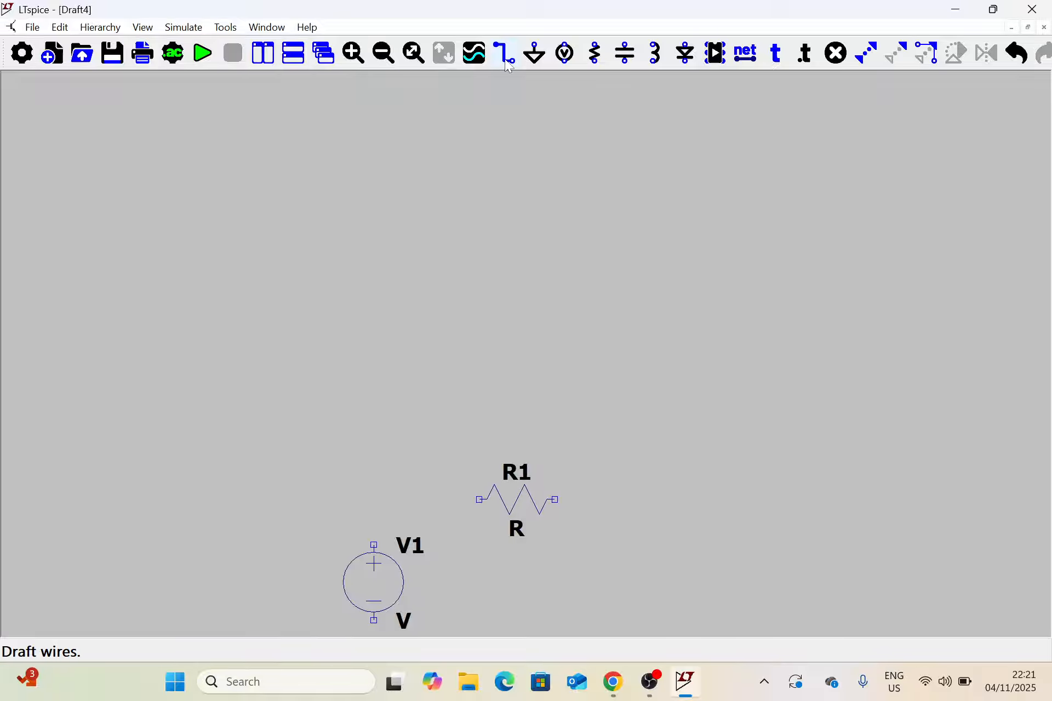
left_click_drag(526, 465, 519, 239)
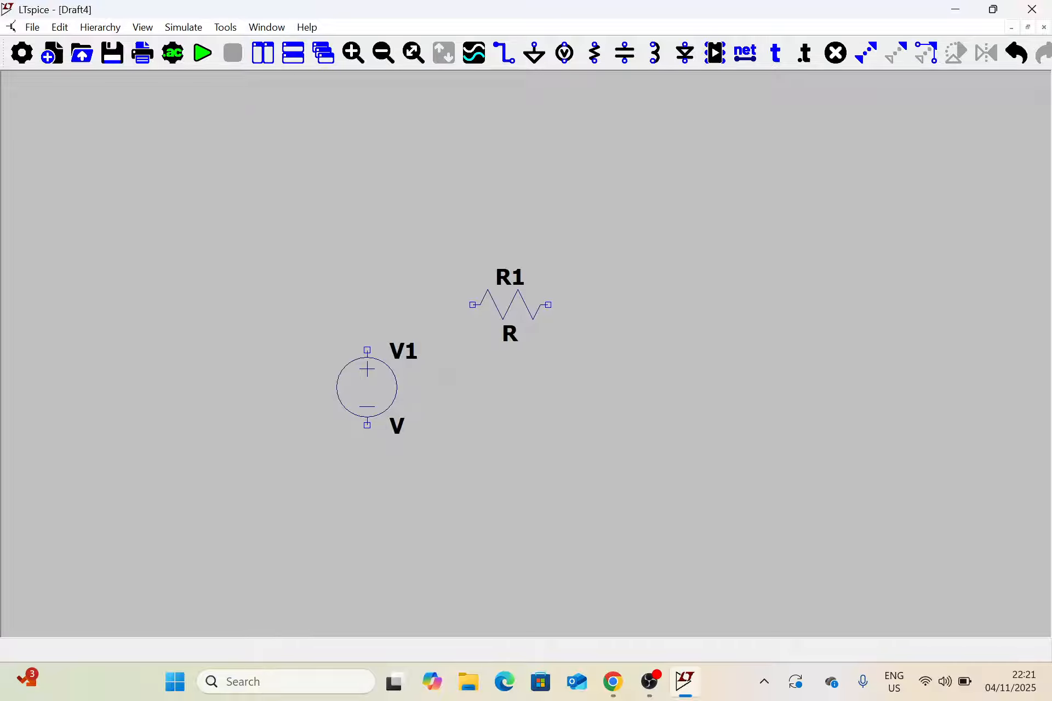
left_click(367, 349)
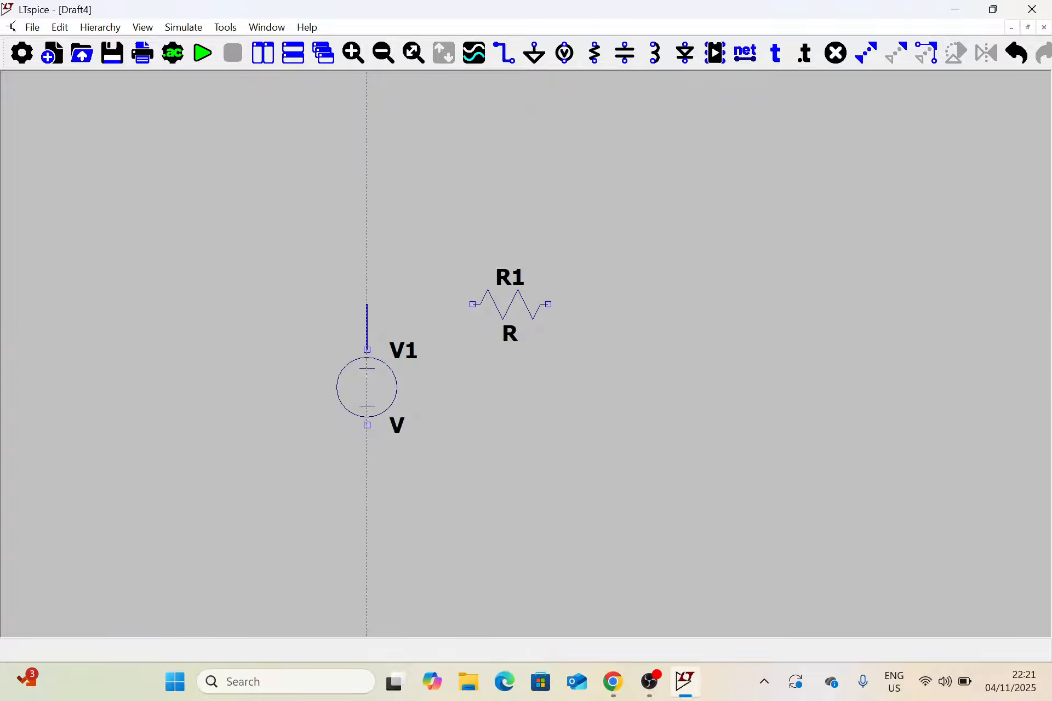
left_click(367, 304)
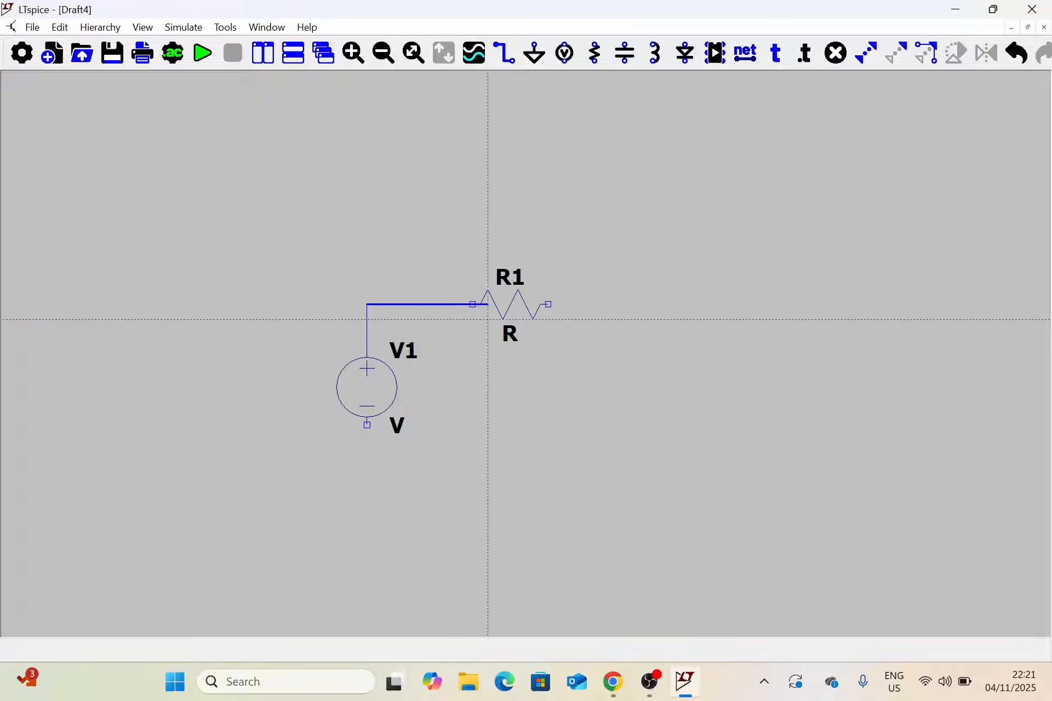
left_click(593, 304)
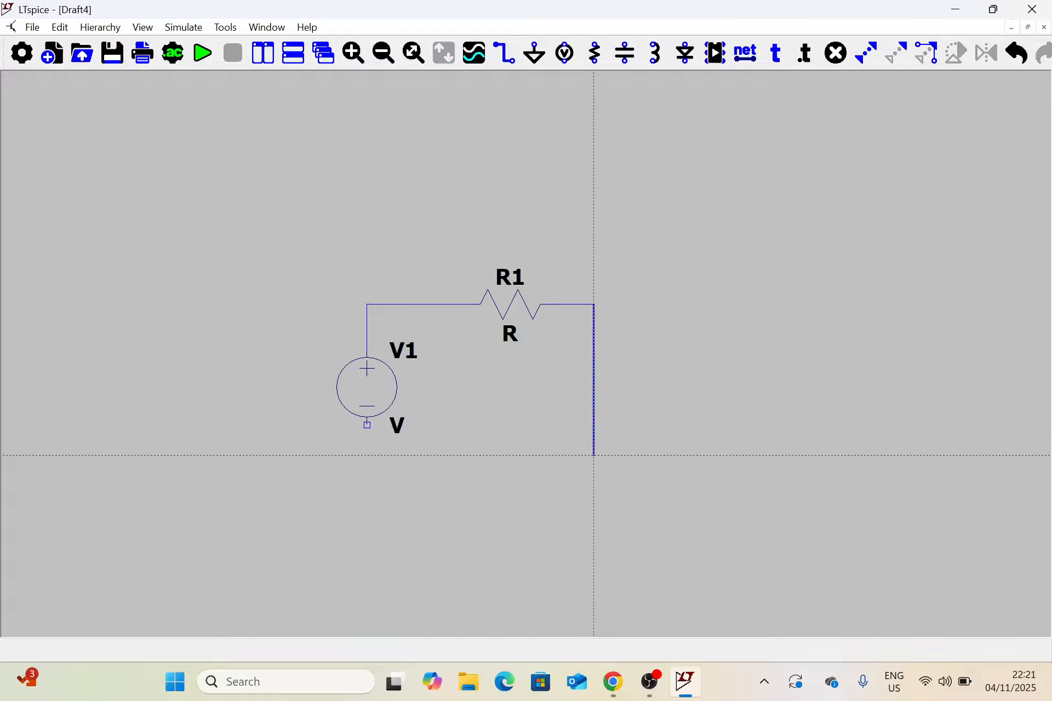
left_click(593, 455)
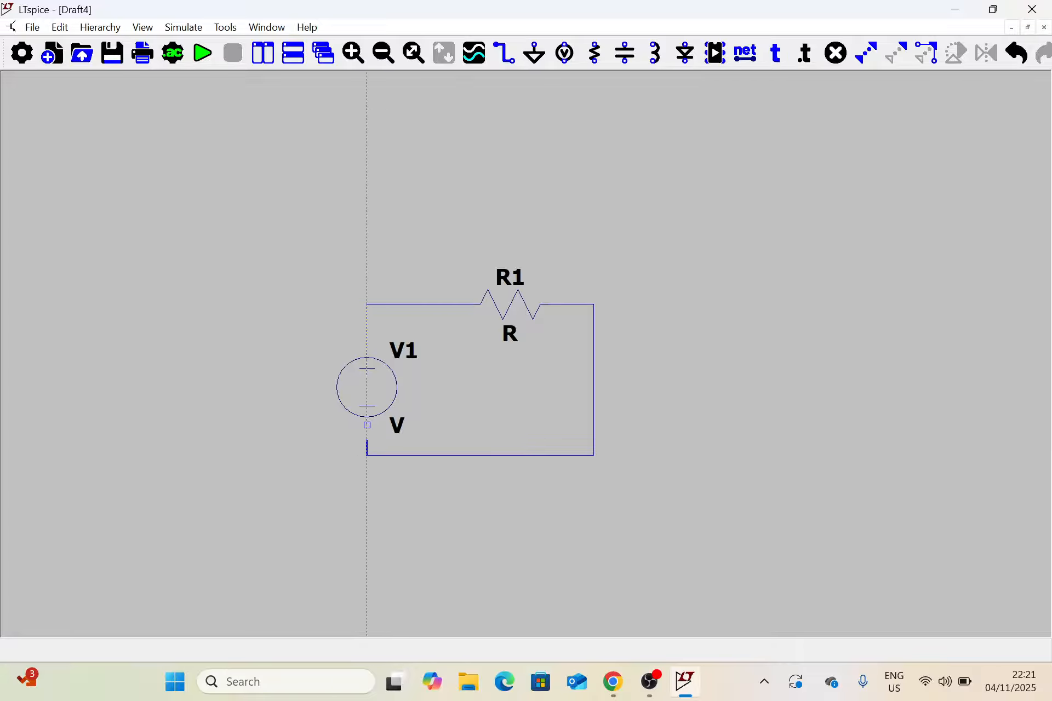
left_click(367, 425)
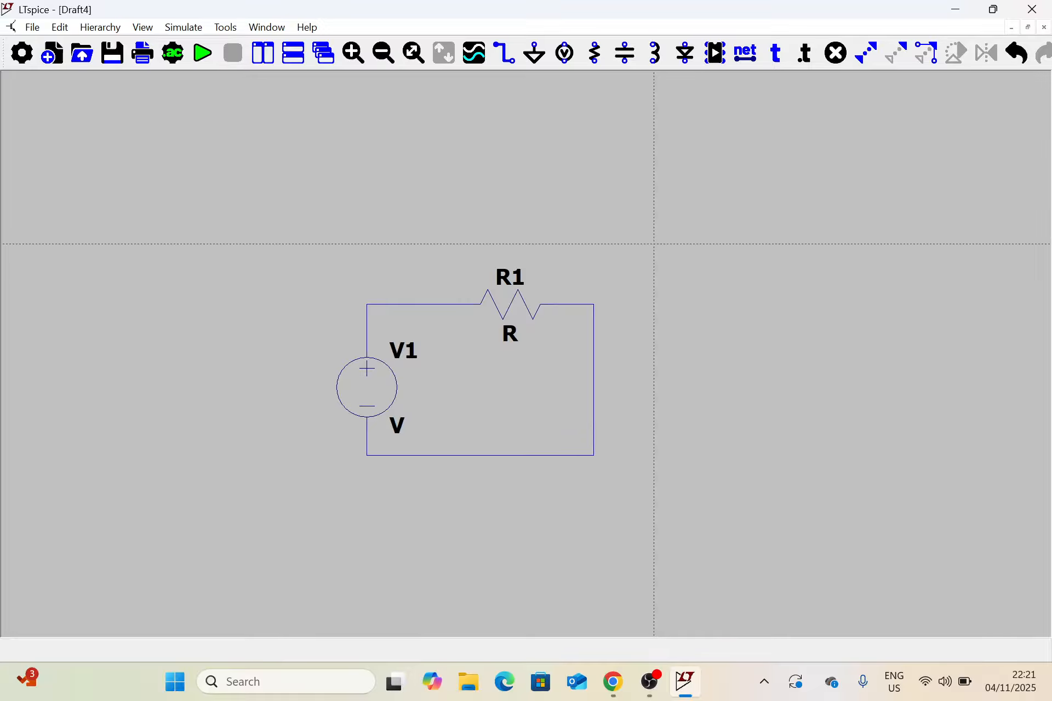
key("Escape")
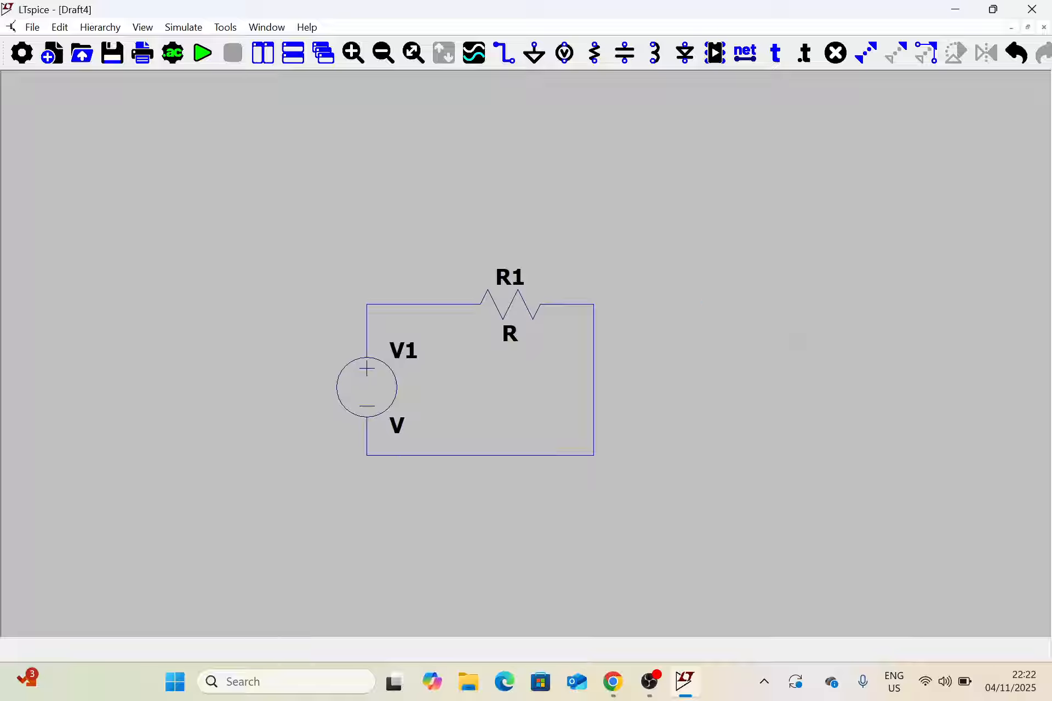
Place one ground symbol on the wire corner directly below V1 and end the placement.
left_click(532, 54)
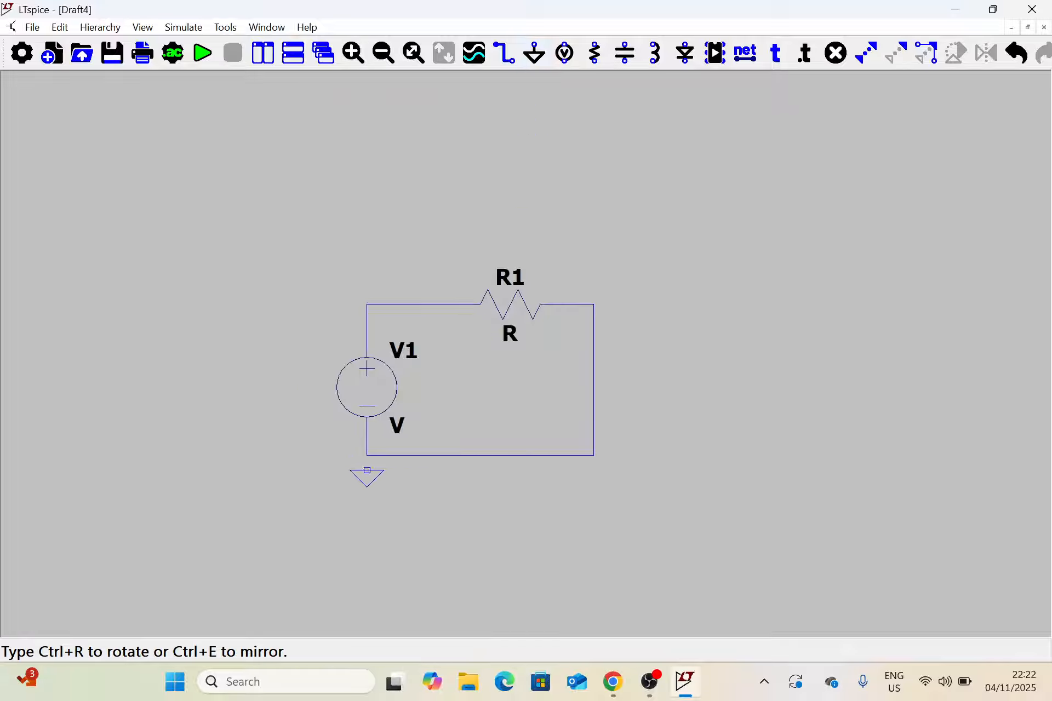
left_click(366, 455)
key("Escape")
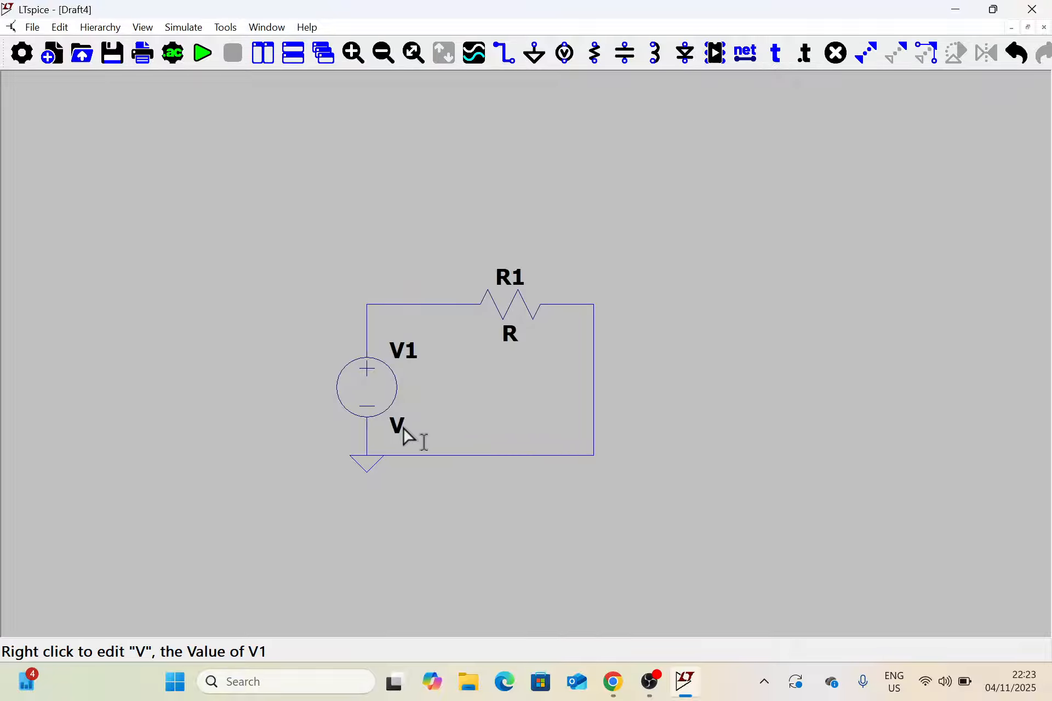
Set the resistance value of R1 to 10k.
right_click(509, 335)
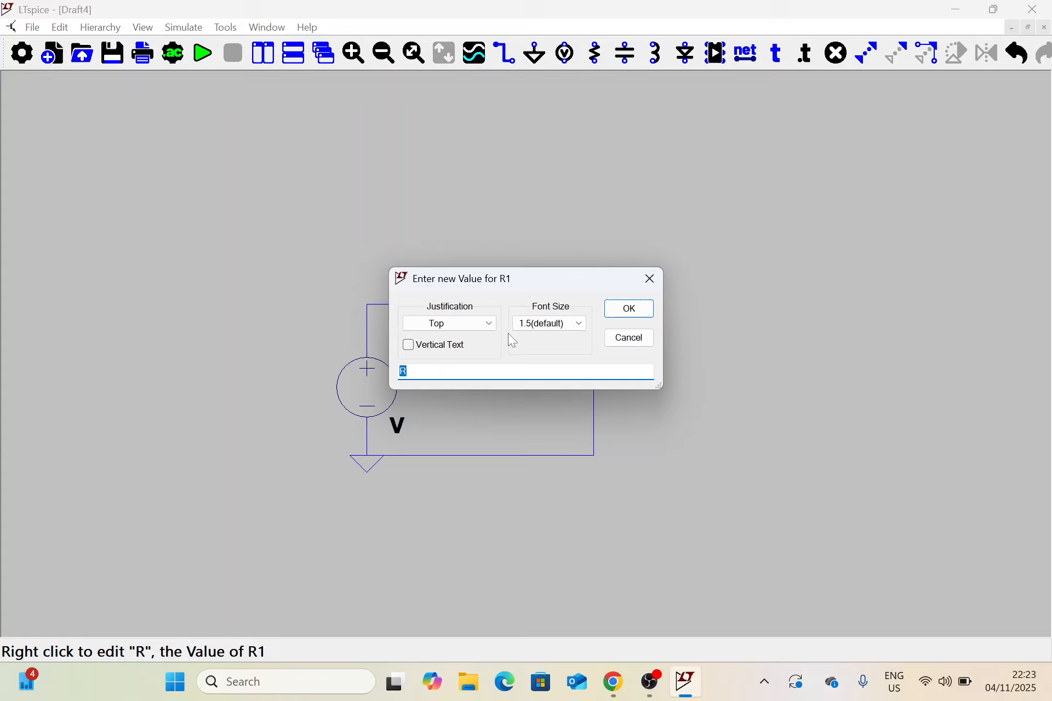
type("10k")
left_click(633, 310)
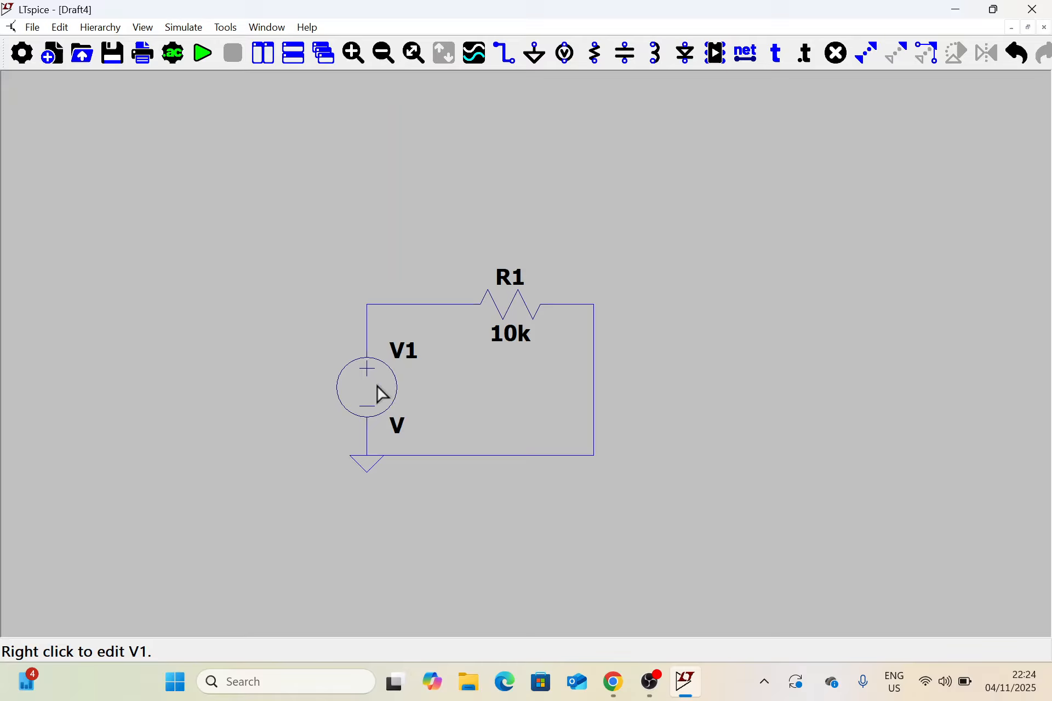
Open V1's value label editor and its voltage source settings to compare them, closing each without changes.
right_click(397, 426)
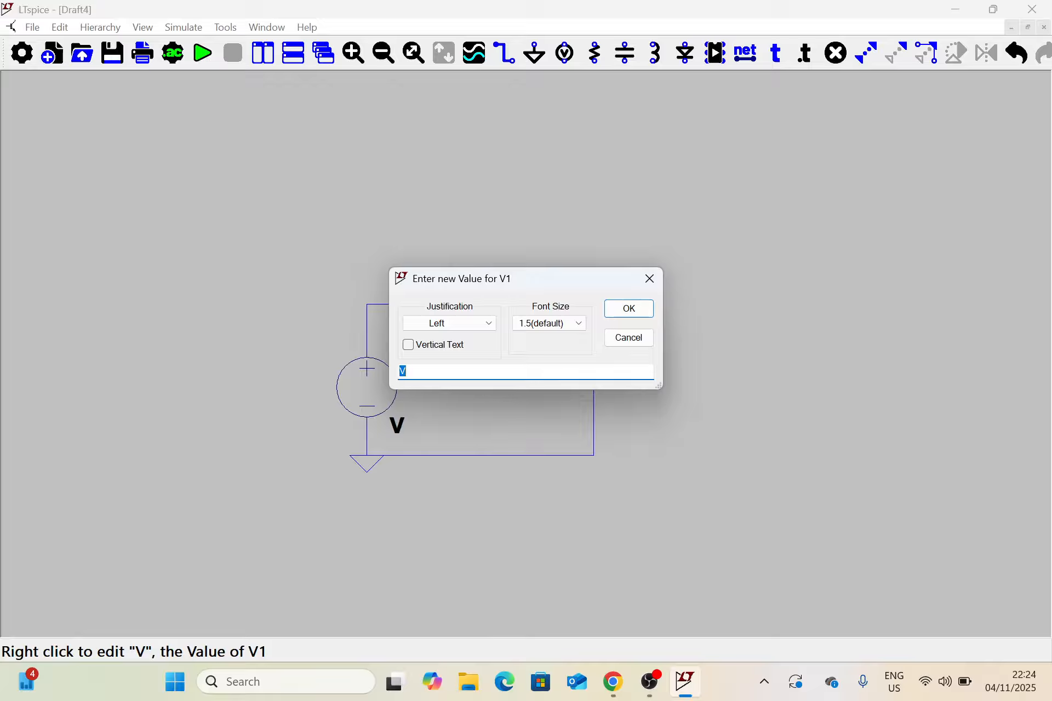
left_click(646, 280)
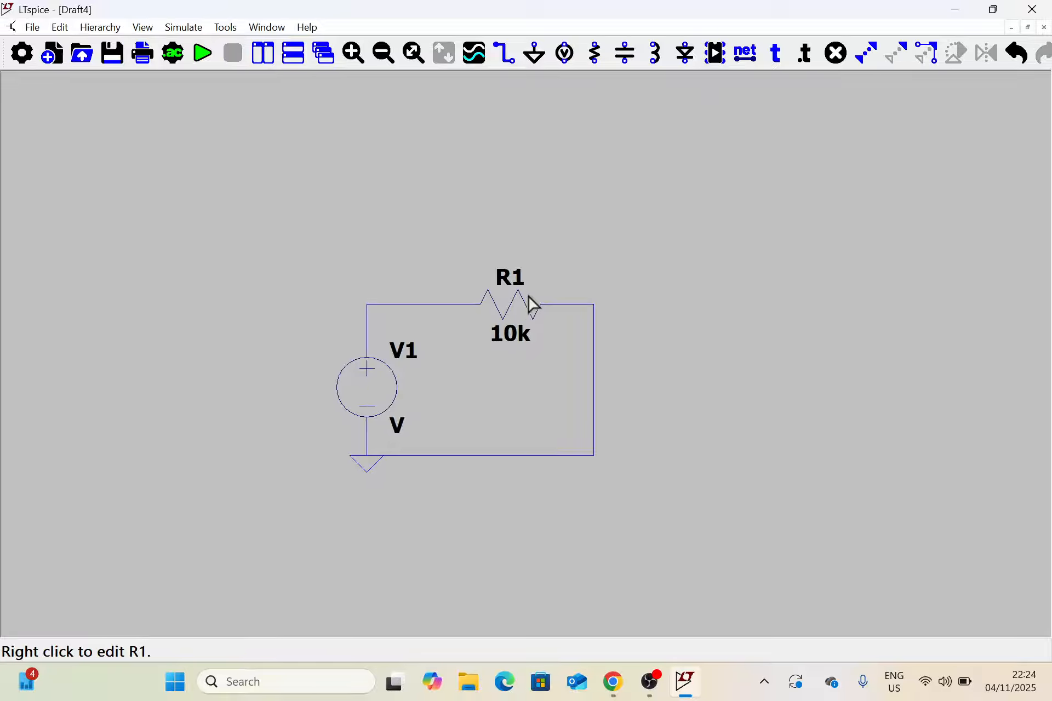
right_click(372, 386)
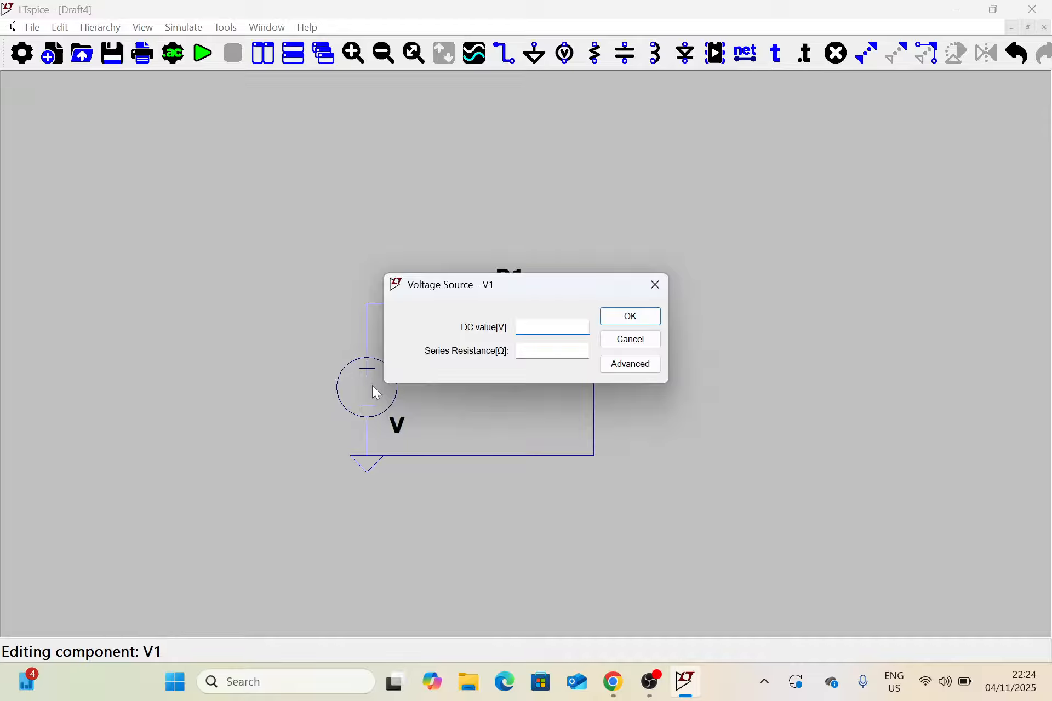
left_click(656, 284)
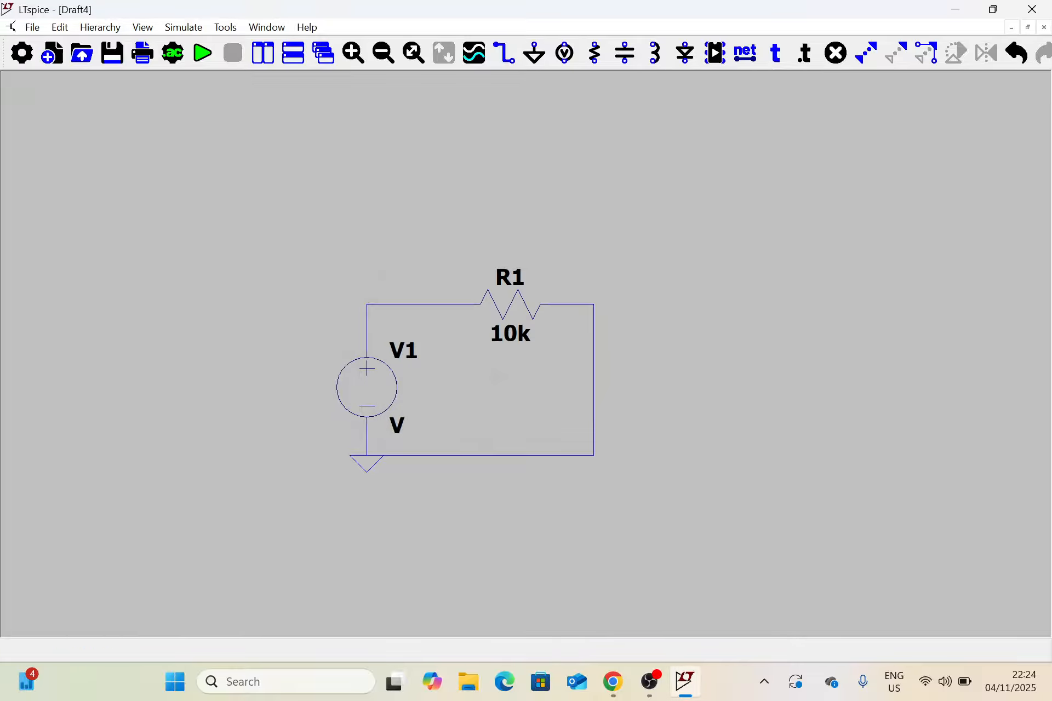
right_click(398, 428)
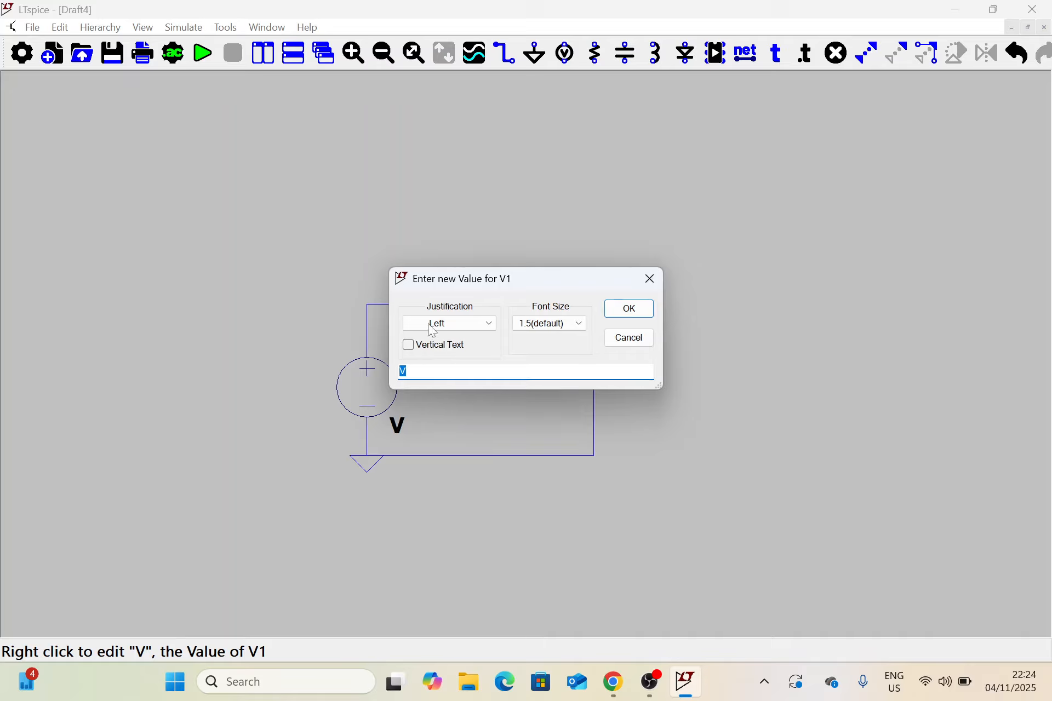
left_click(648, 281)
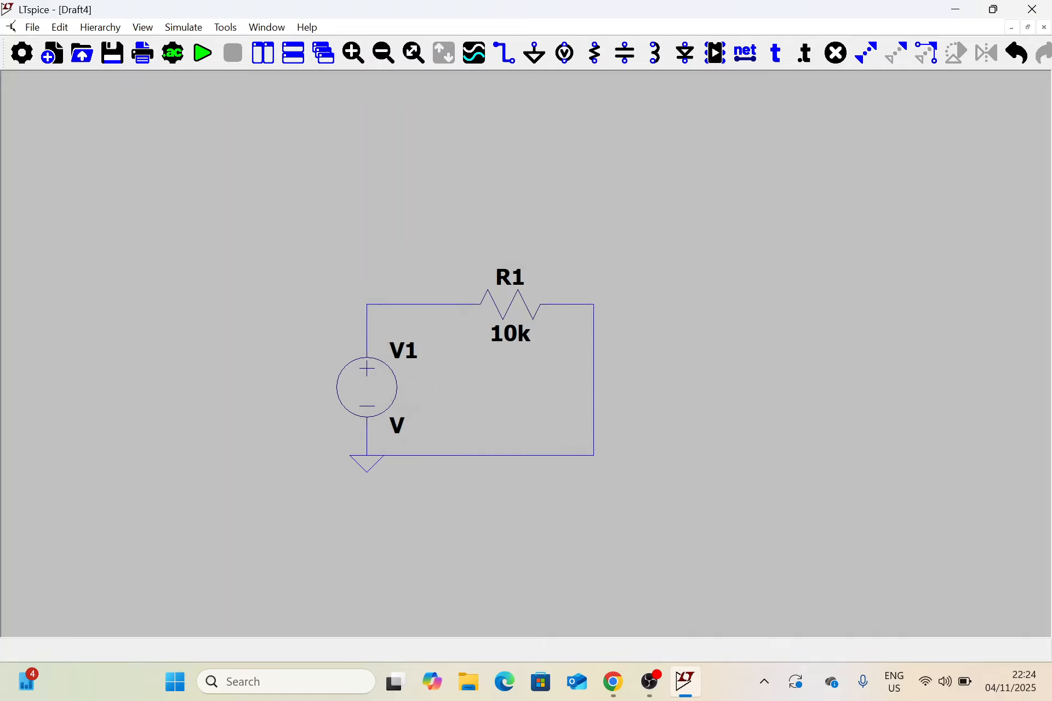
Set V1's DC value to 5 in its advanced voltage source settings, leaving the function at (none).
right_click(384, 395)
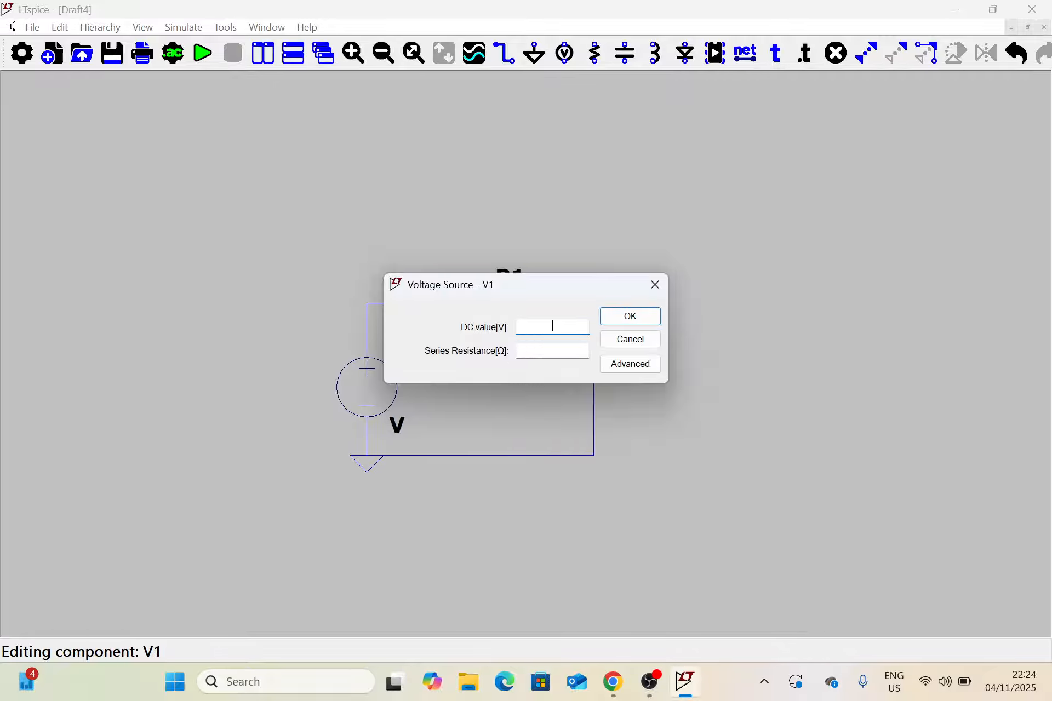
left_click(636, 365)
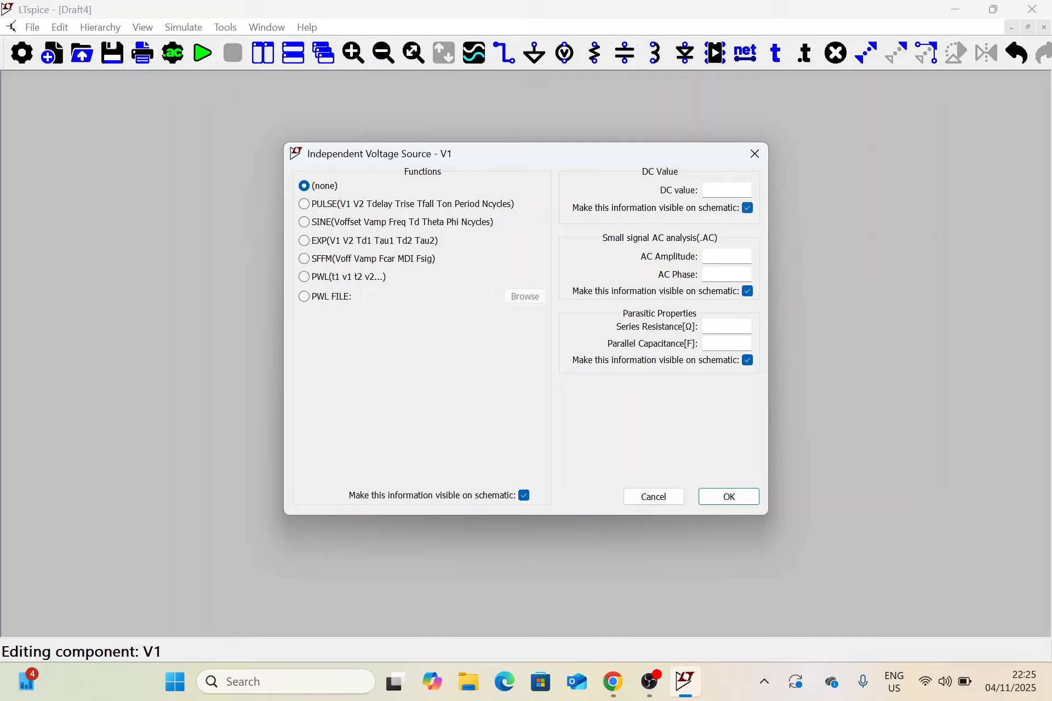
left_click(727, 189)
type("5")
left_click(709, 497)
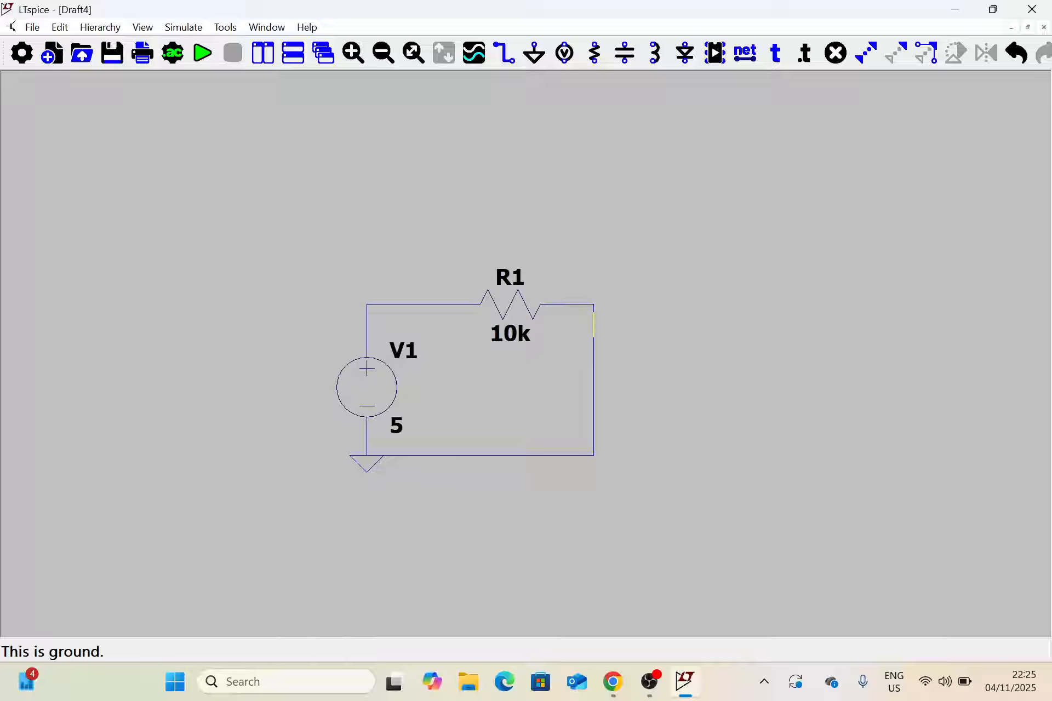
Configure a transient analysis with a stop time of 1s and place its directive just below the circuit's lower wire.
left_click(178, 55)
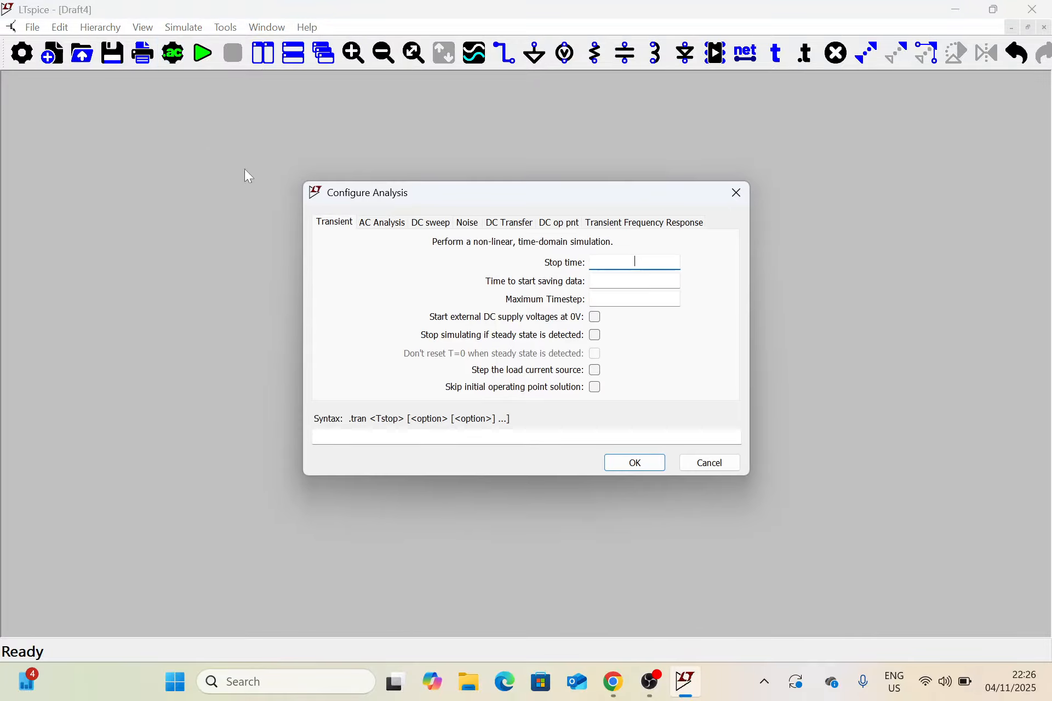
left_click_drag(490, 200, 532, 179)
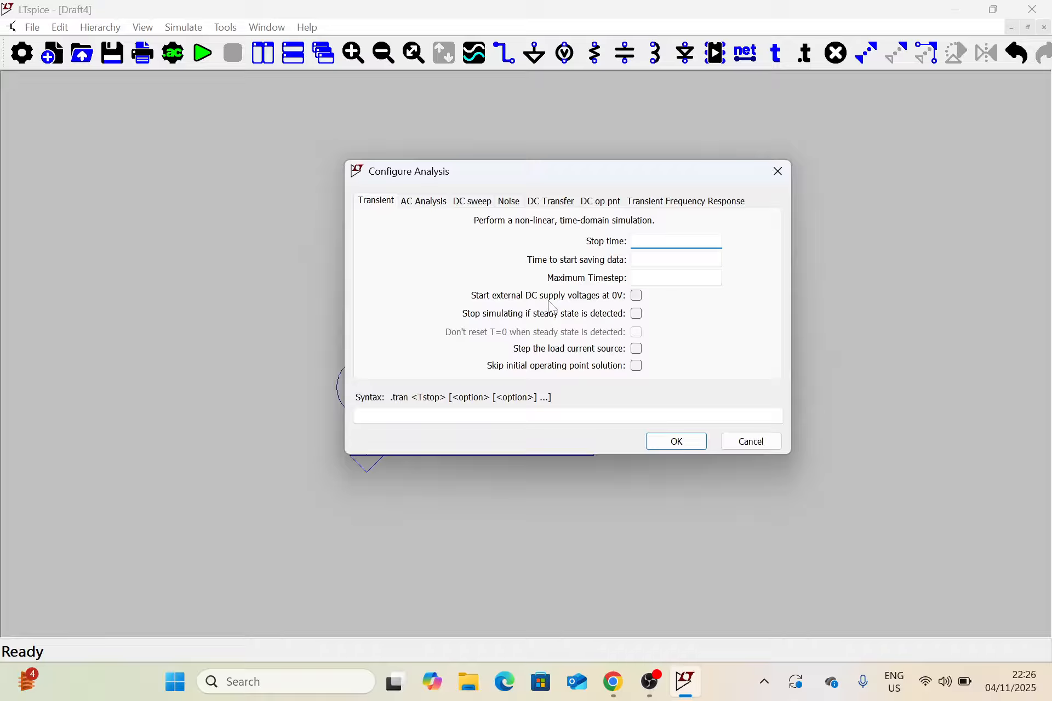
left_click(382, 206)
left_click_drag(574, 175, 682, 168)
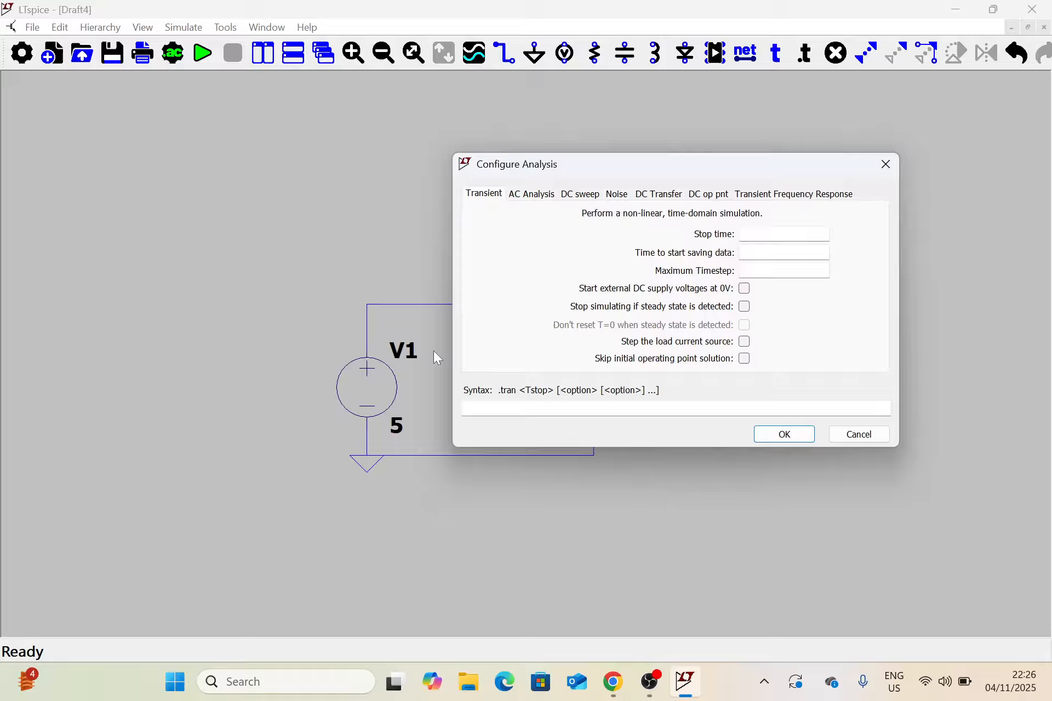
left_click_drag(636, 169, 739, 142)
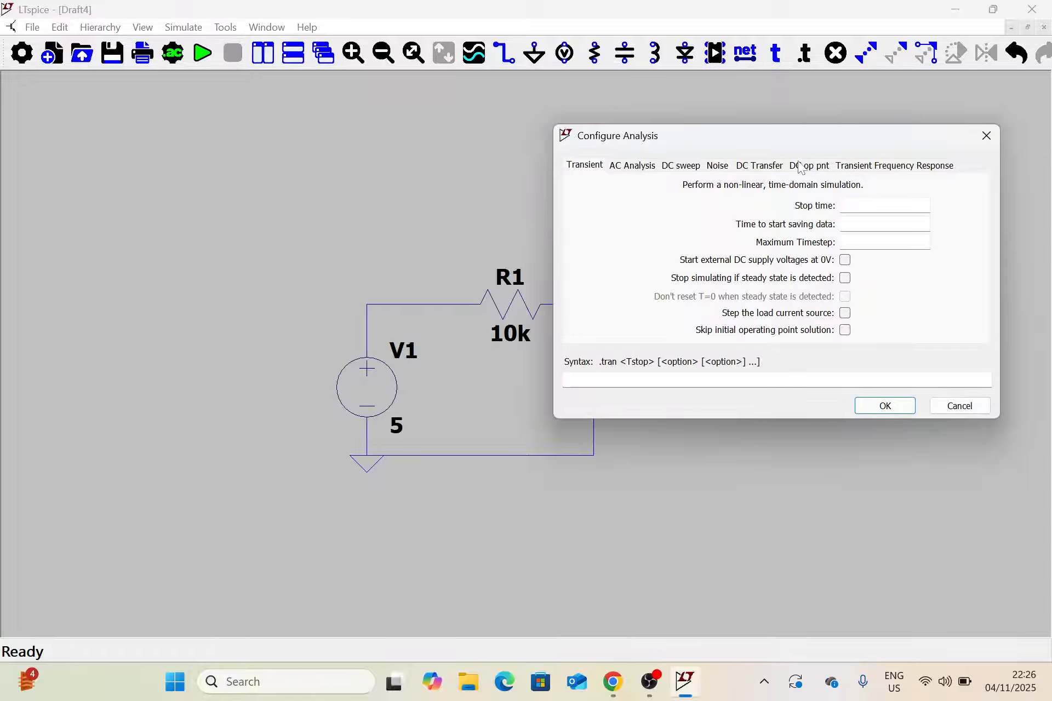
mouse_move(792, 135)
left_mouse_down()
mouse_move(793, 178)
mouse_move(802, 139)
left_mouse_up()
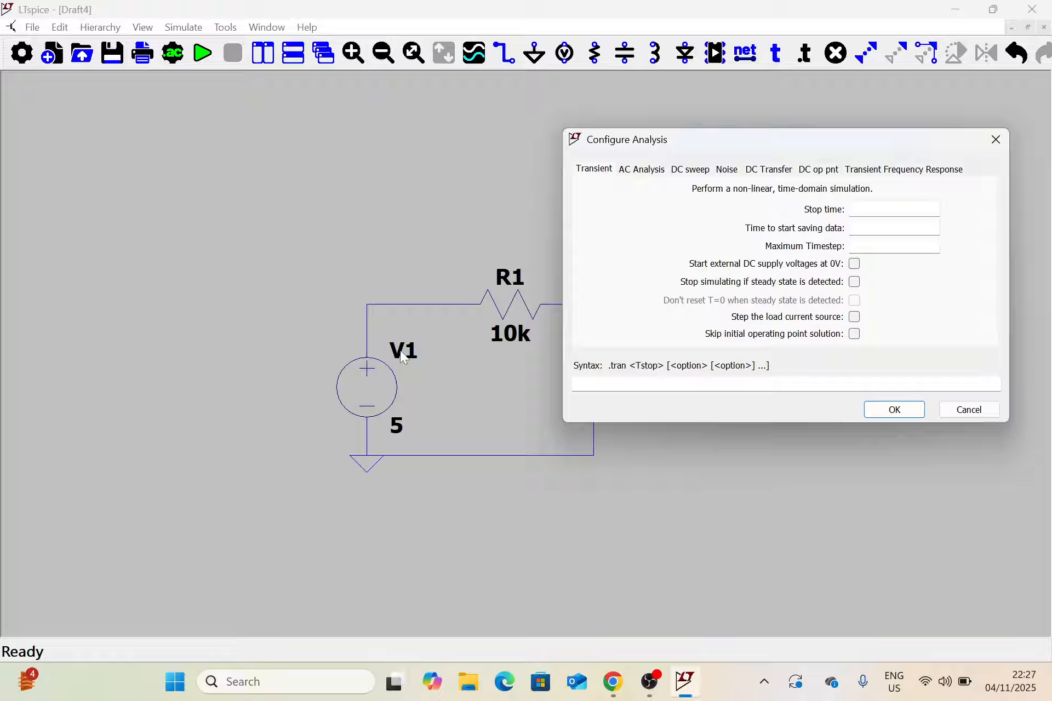
left_click(893, 209)
type("1")
type("s")
left_click(906, 412)
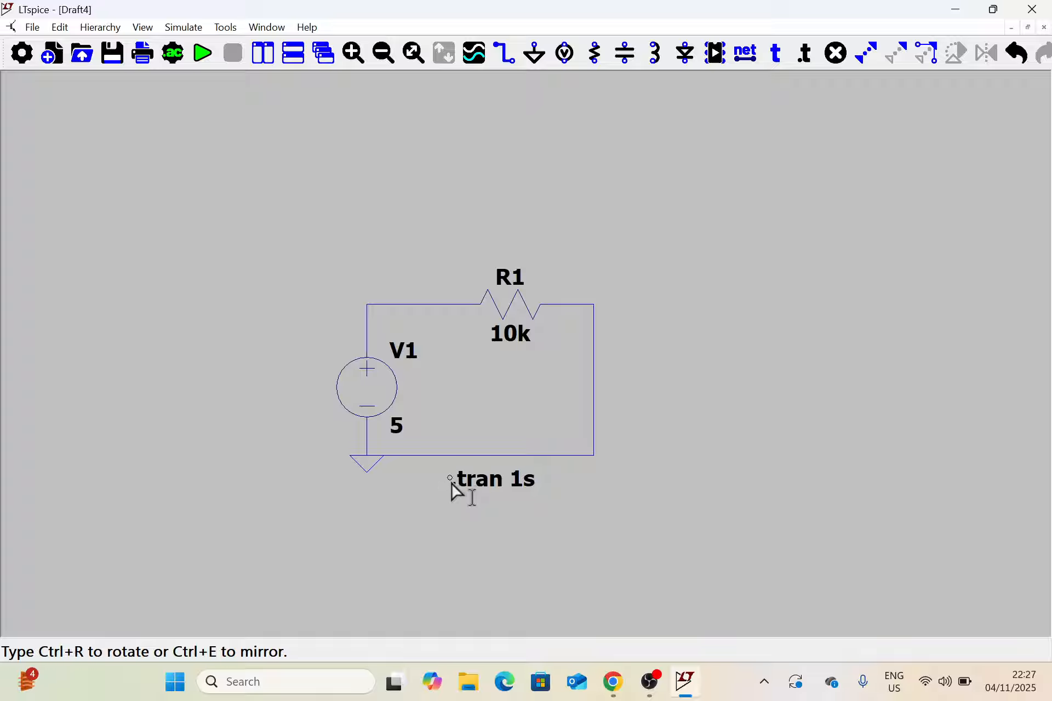
left_click(451, 478)
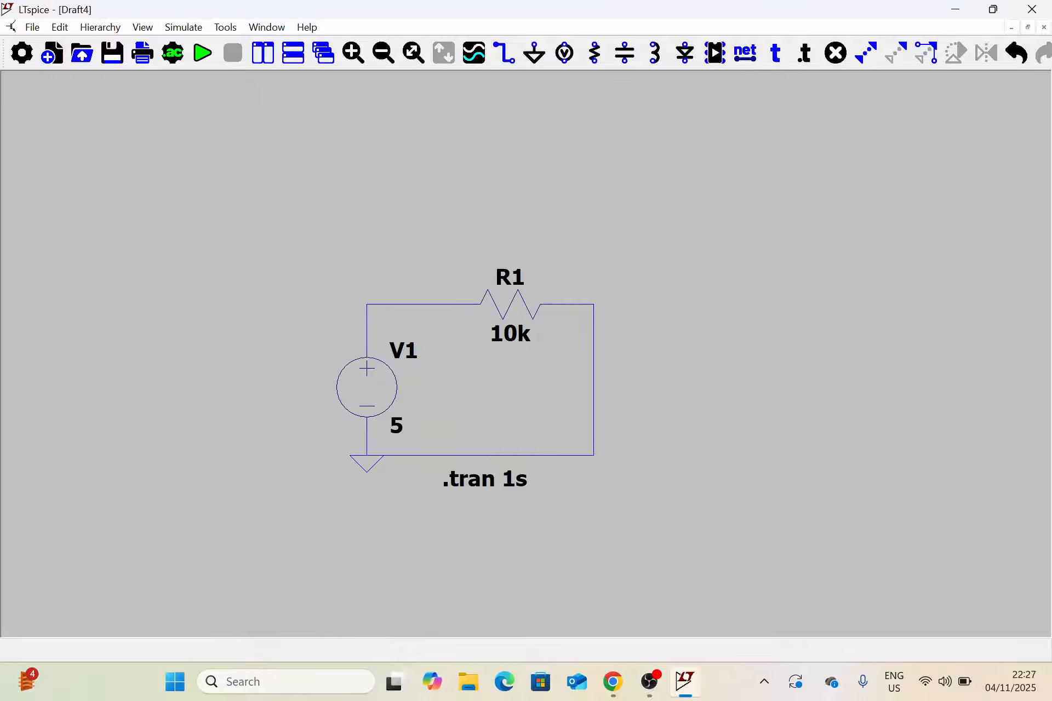
Run the simulation and plot the voltage of the wire between V1 and R1 together with the current through R1.
left_click(206, 59)
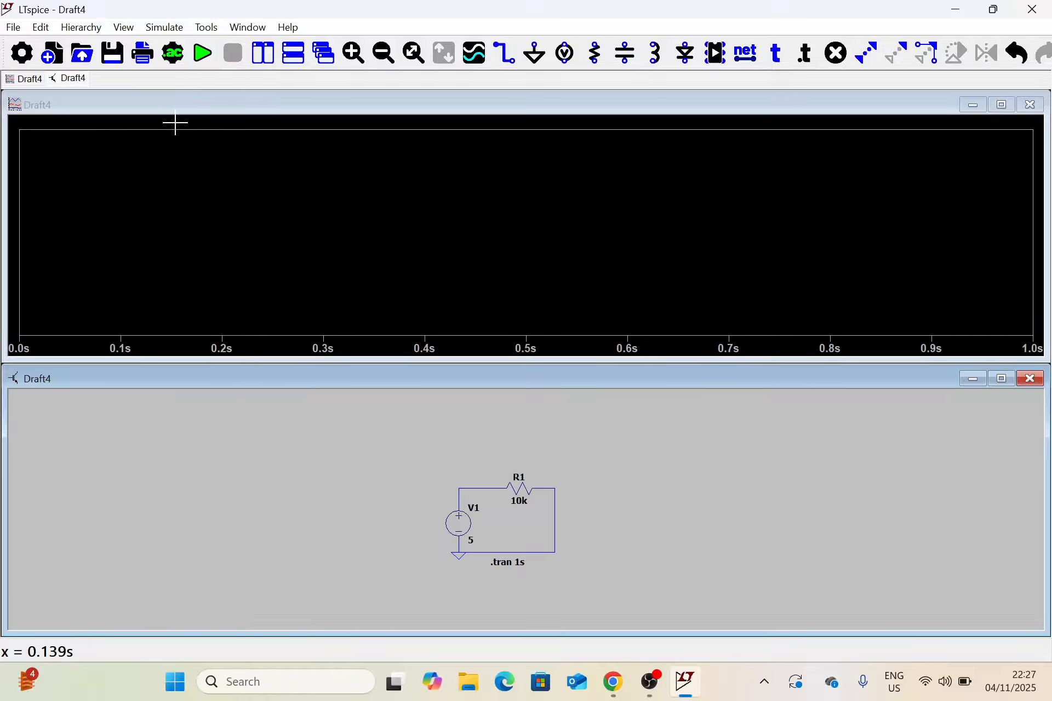
left_click(231, 104)
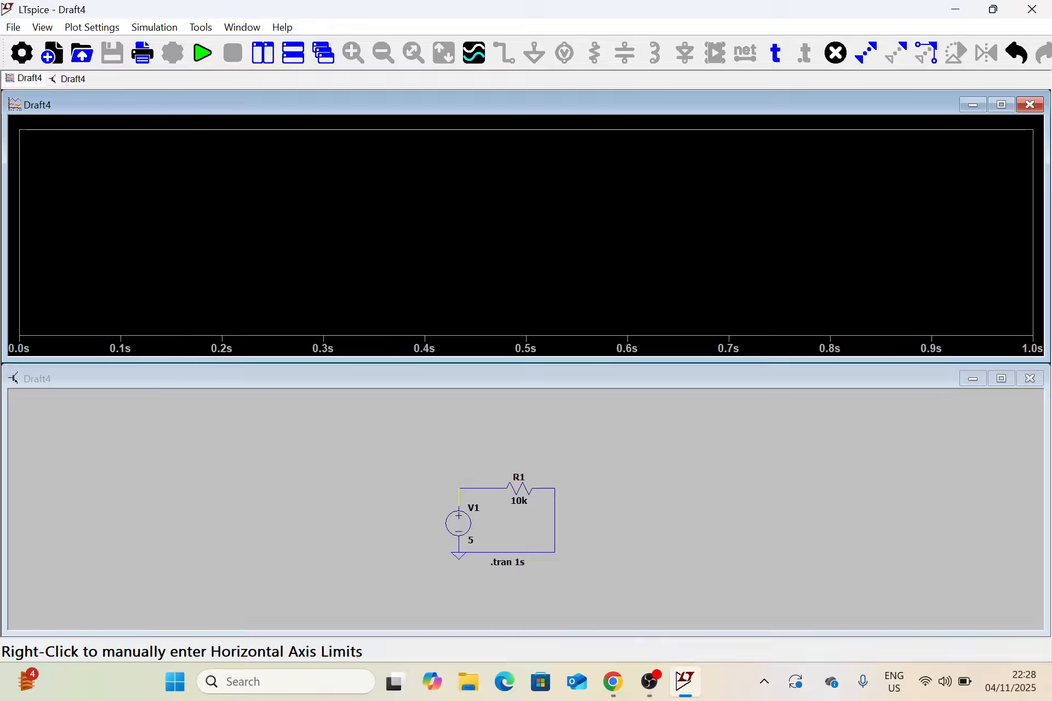
left_click(467, 476)
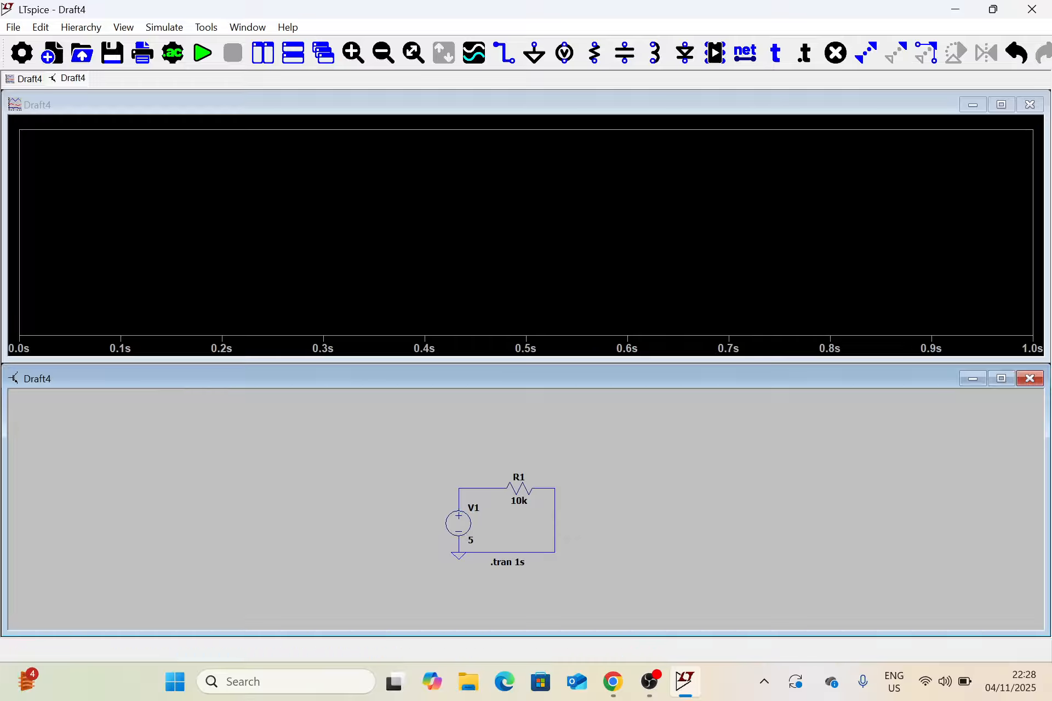
left_click(478, 487)
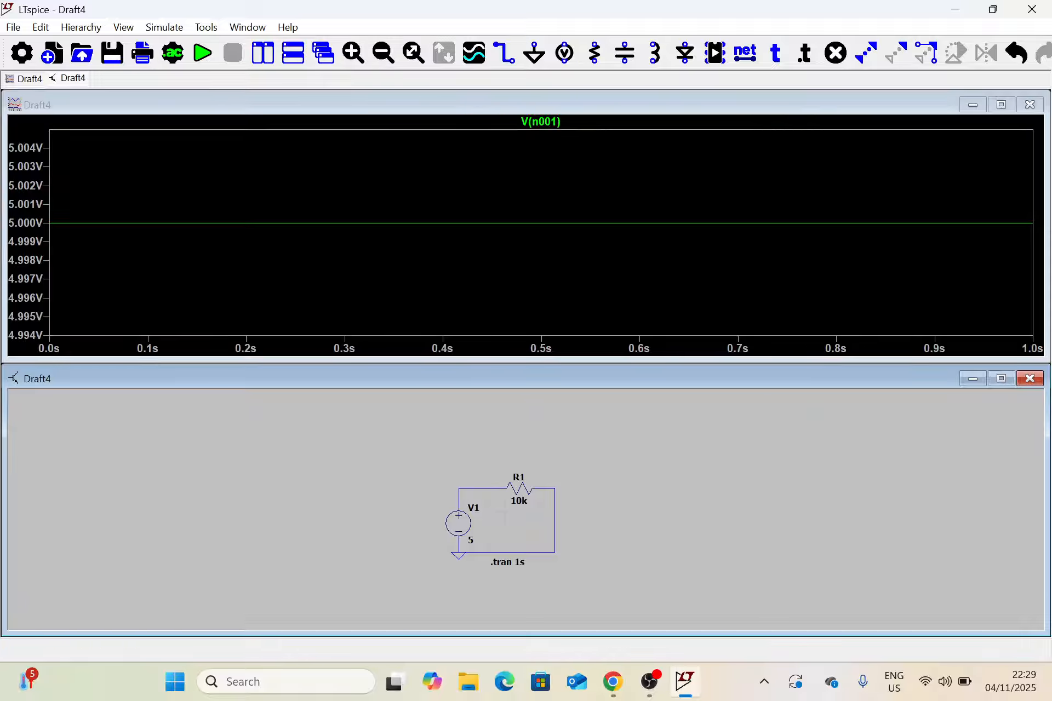
left_click(520, 486)
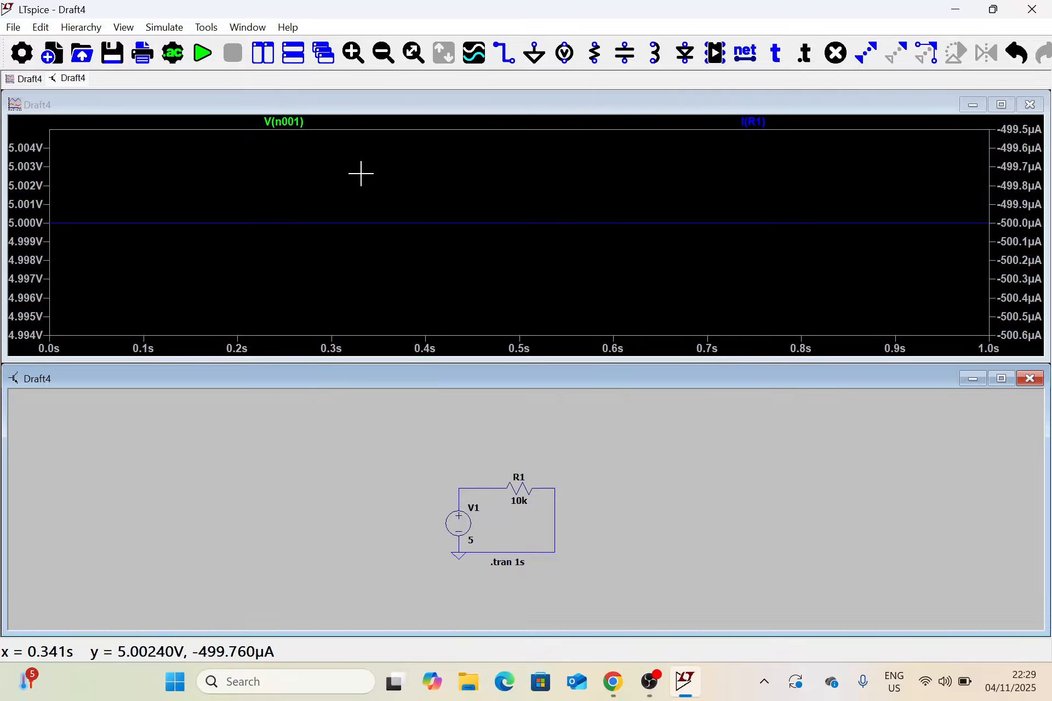
Isolate the V1-R1 node voltage trace and R1's current trace in turn, adding the other trace back to the plot each time.
left_click(471, 486)
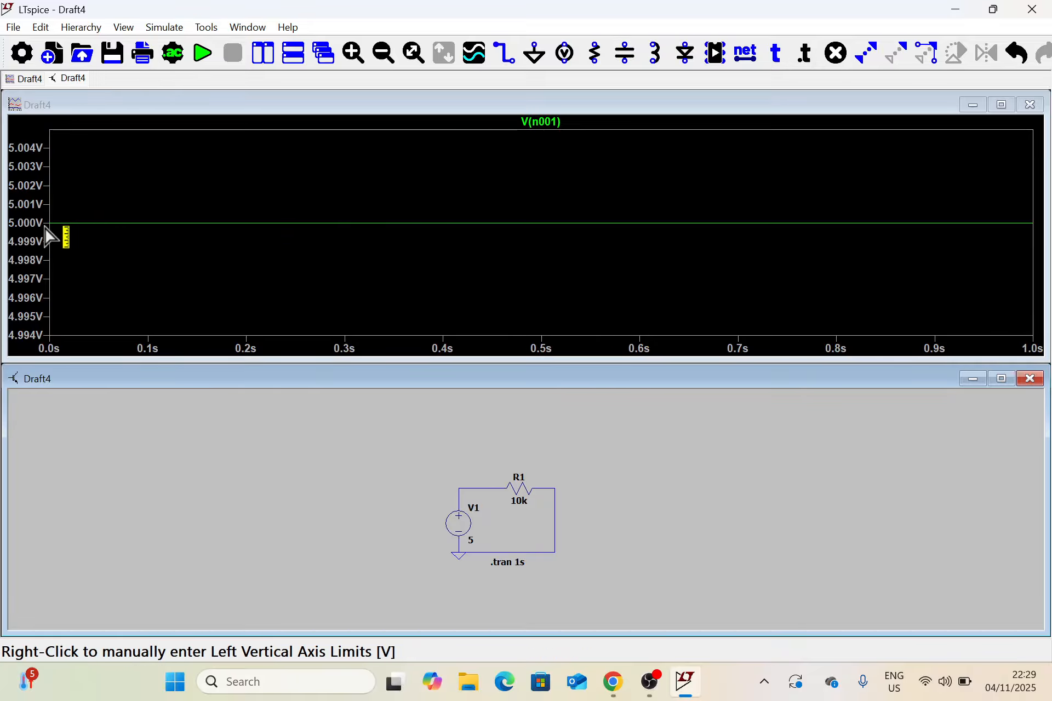
left_click(521, 486)
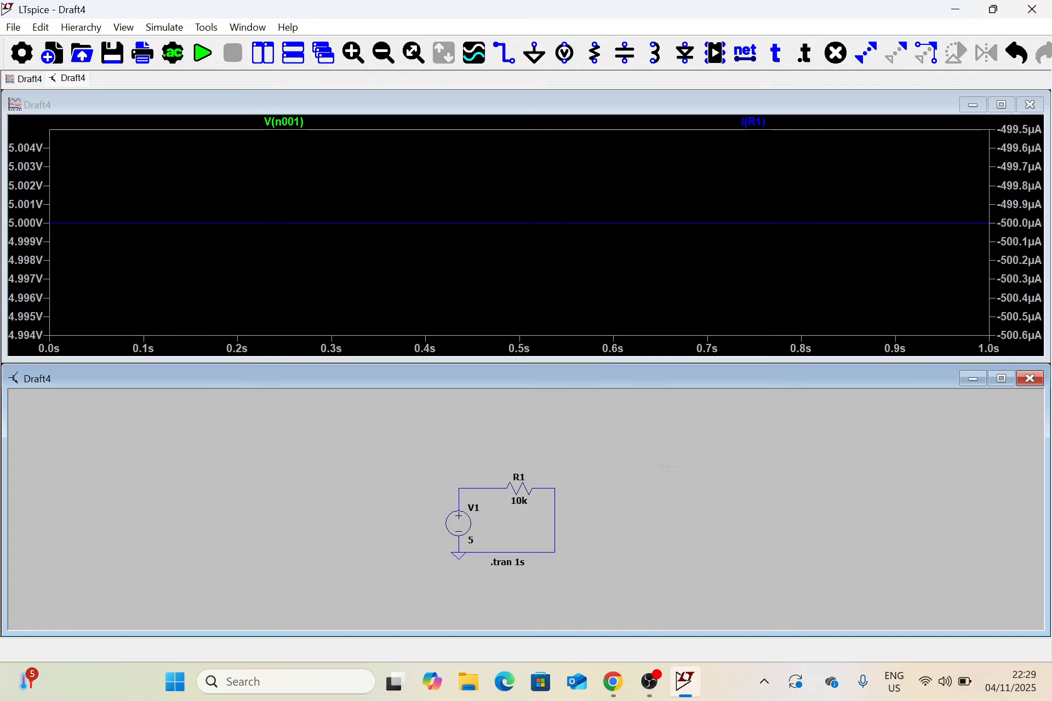
left_click(518, 489)
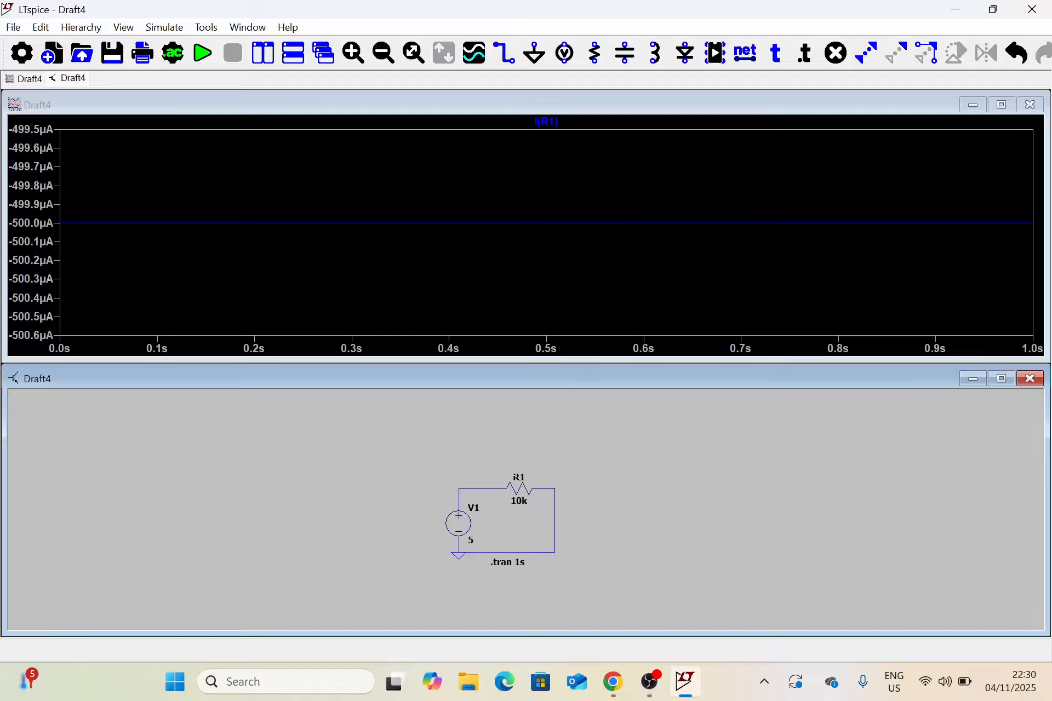
left_click(466, 488)
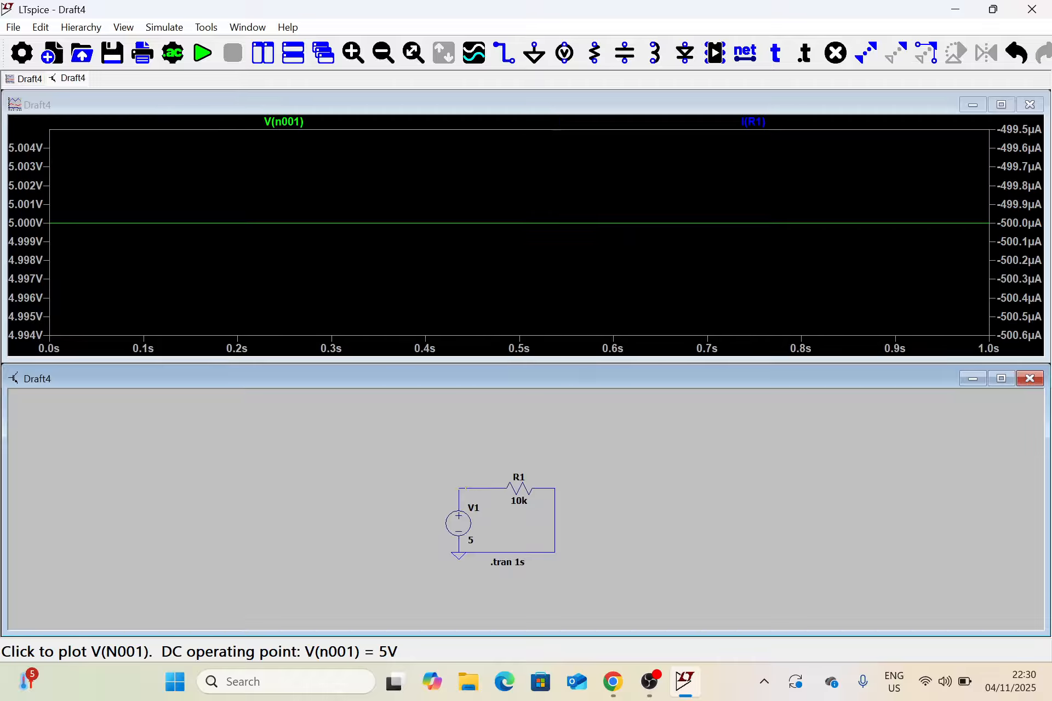